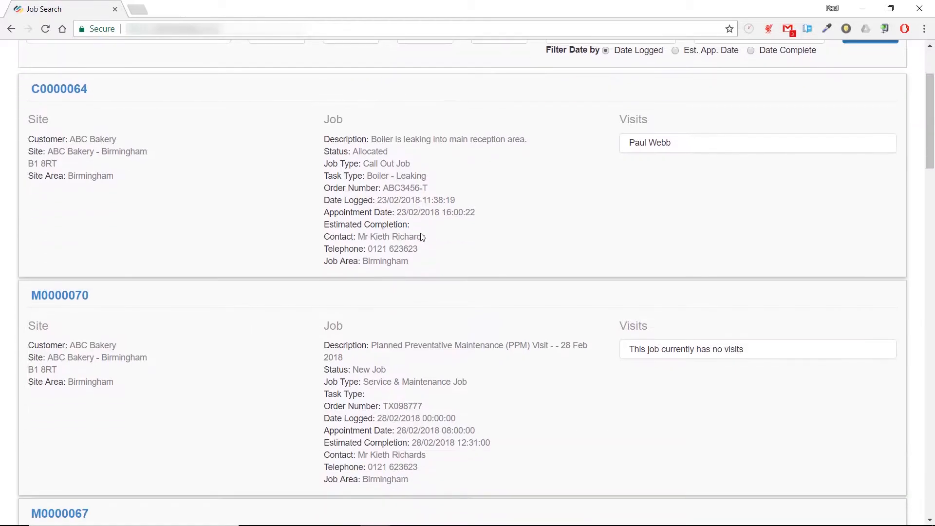
- Open job C0000064 (Boiler - Leaking) from the search results and scroll to its engineer visits
scroll(422, 237, up, 8)
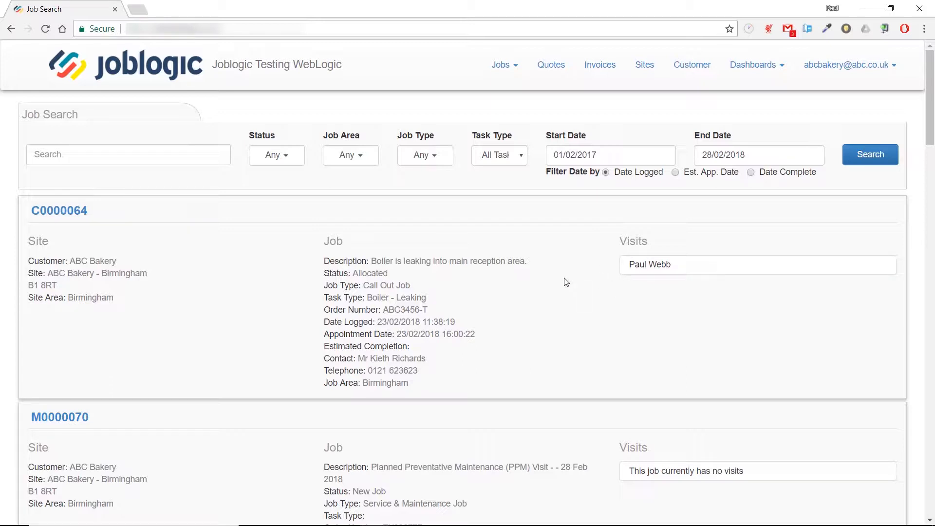
click(68, 215)
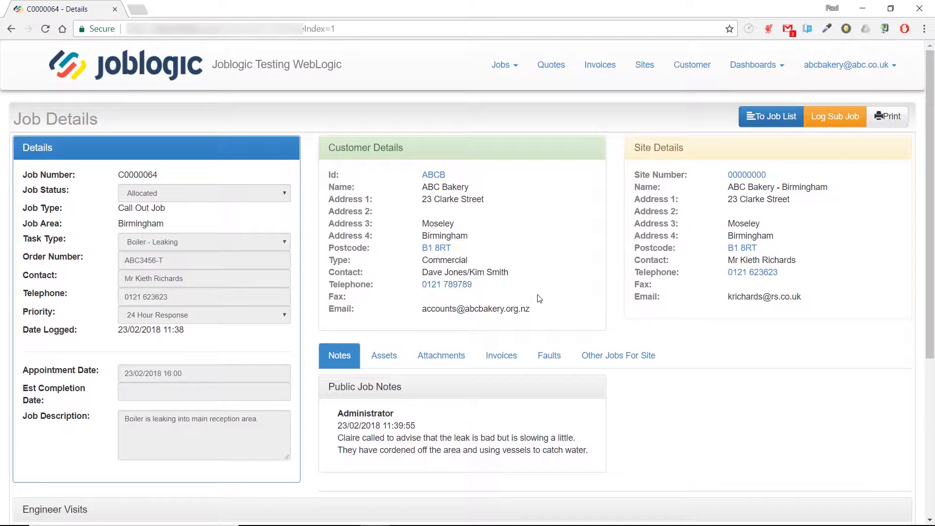
scroll(540, 297, down, 3)
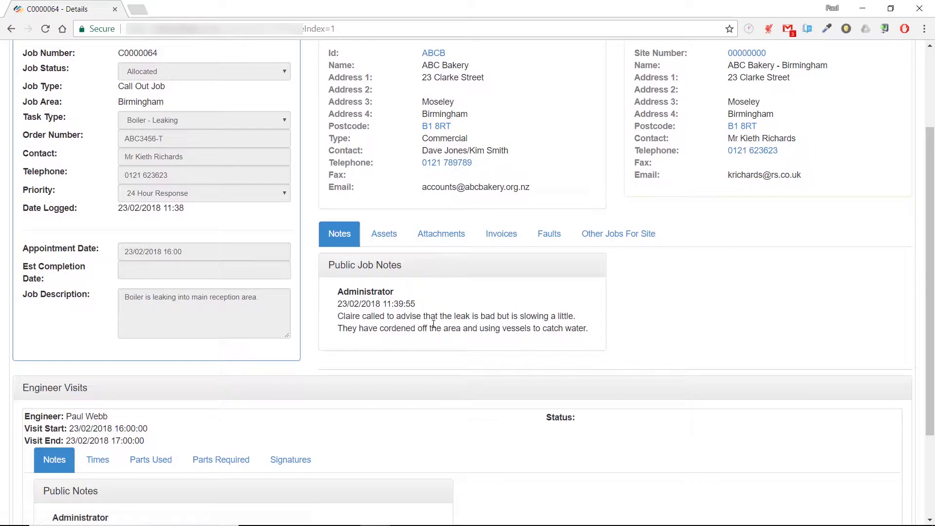
- Browse job C0000064's Assets, Attachments, Other Jobs For Site and Notes tabs
click(384, 240)
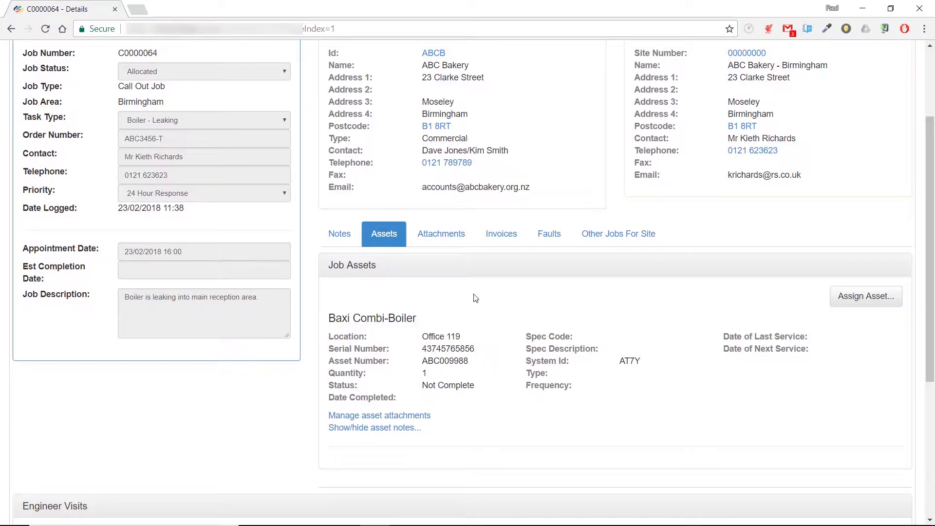
click(446, 245)
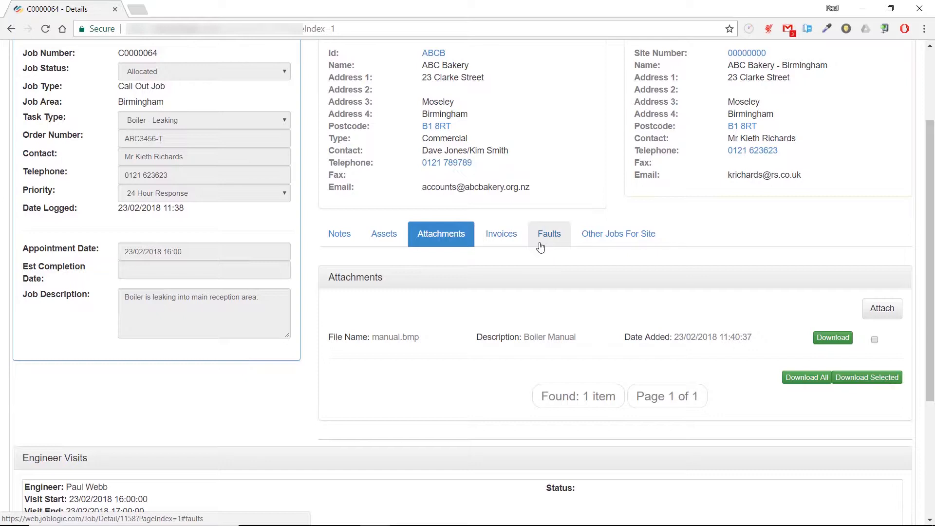
click(598, 239)
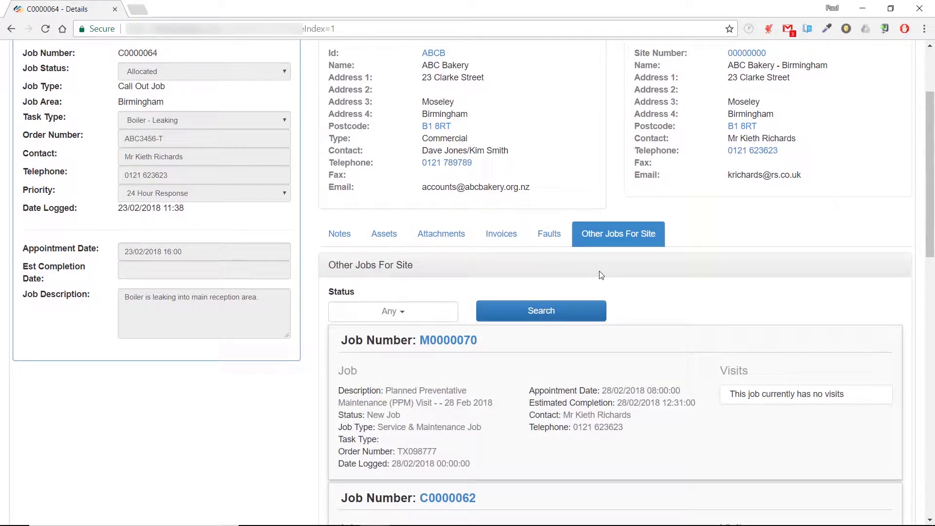
scroll(601, 275, down, 8)
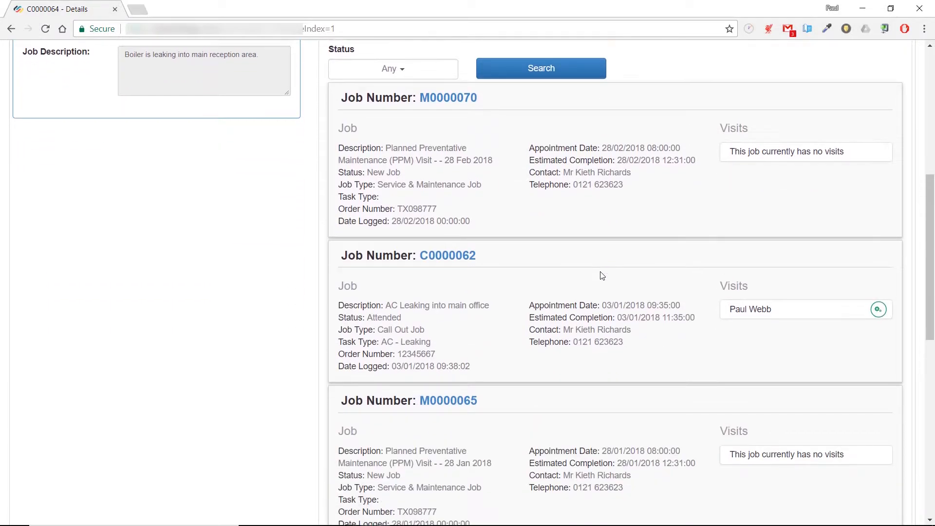
scroll(602, 276, up, 10)
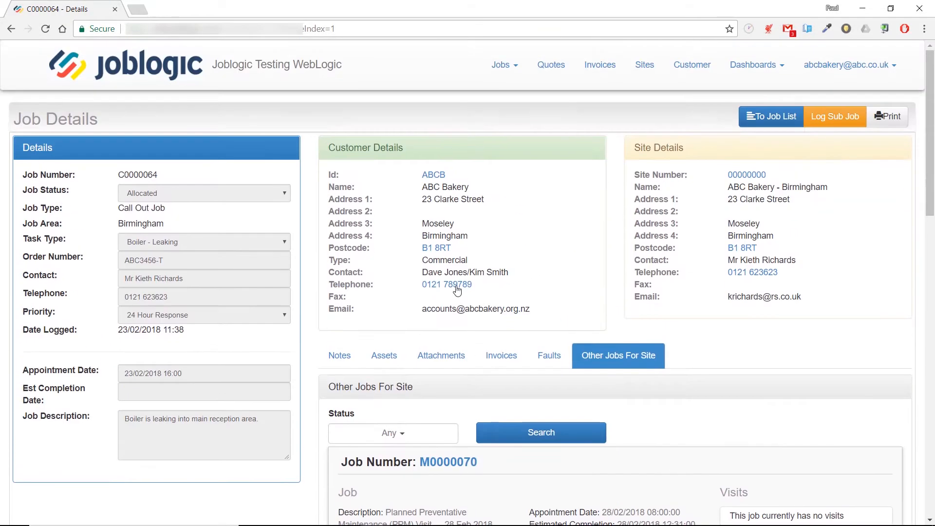
click(346, 353)
scroll(407, 320, down, 4)
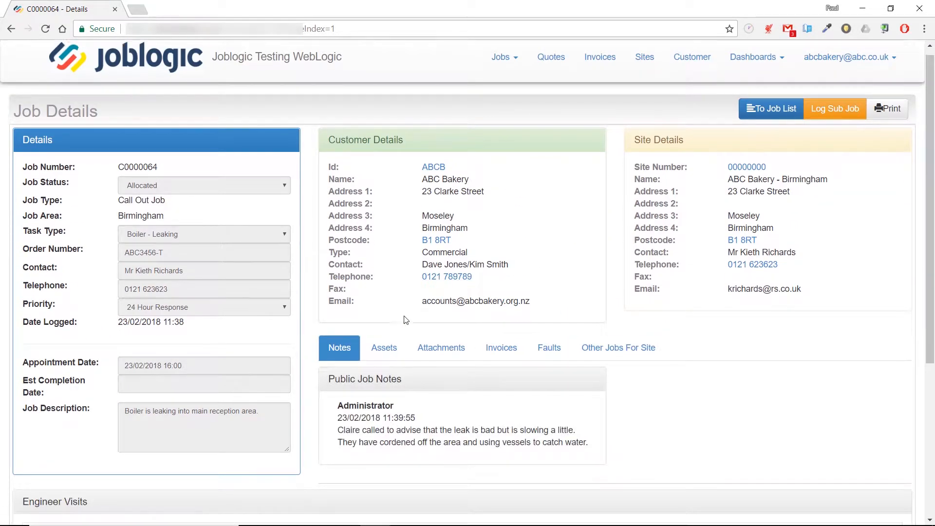
scroll(405, 319, down, 2)
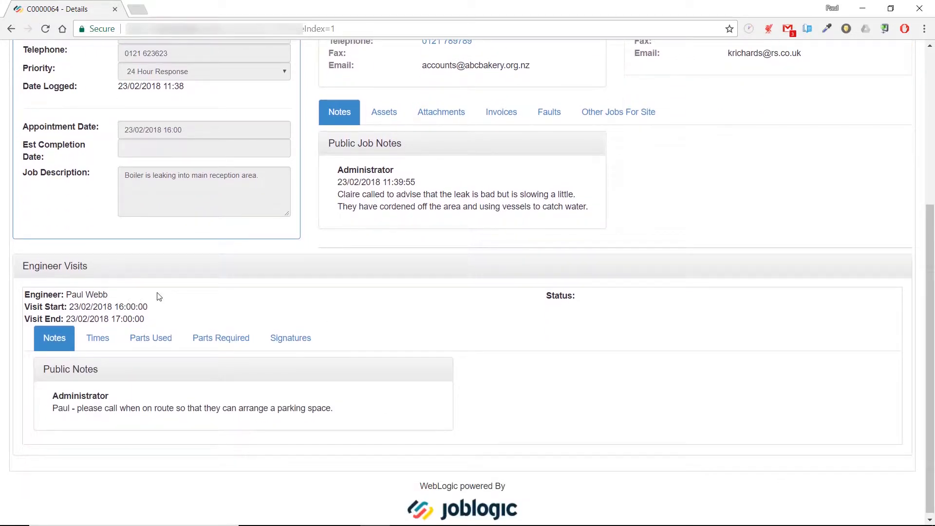
- Review the engineer visit's Times, Signatures and Notes records
click(103, 342)
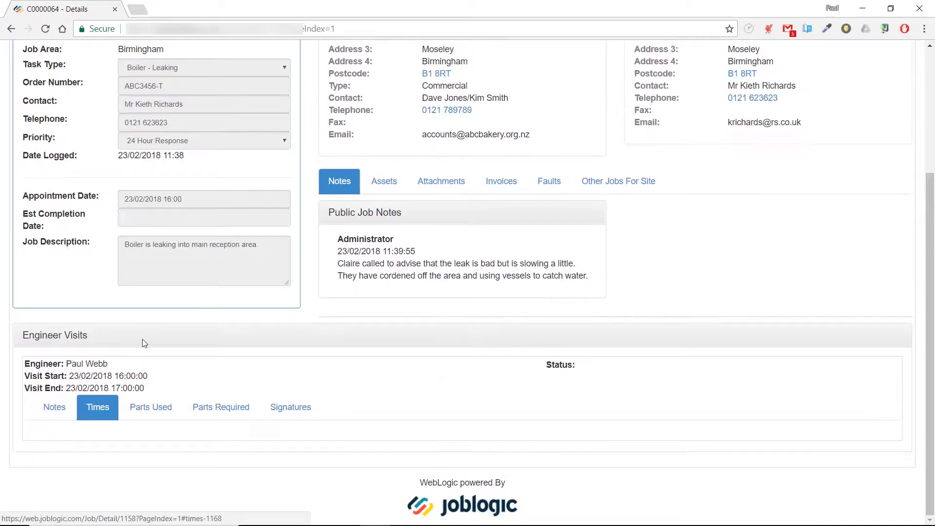
click(289, 414)
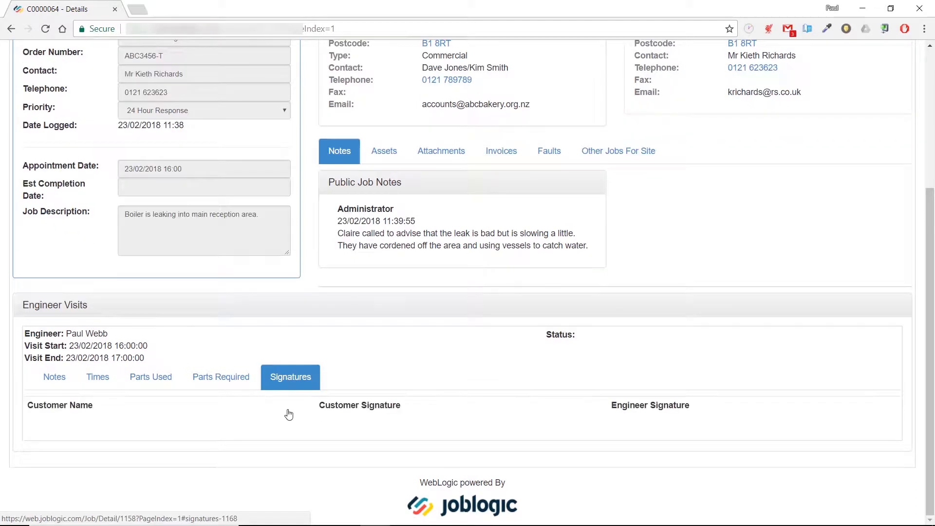
click(63, 384)
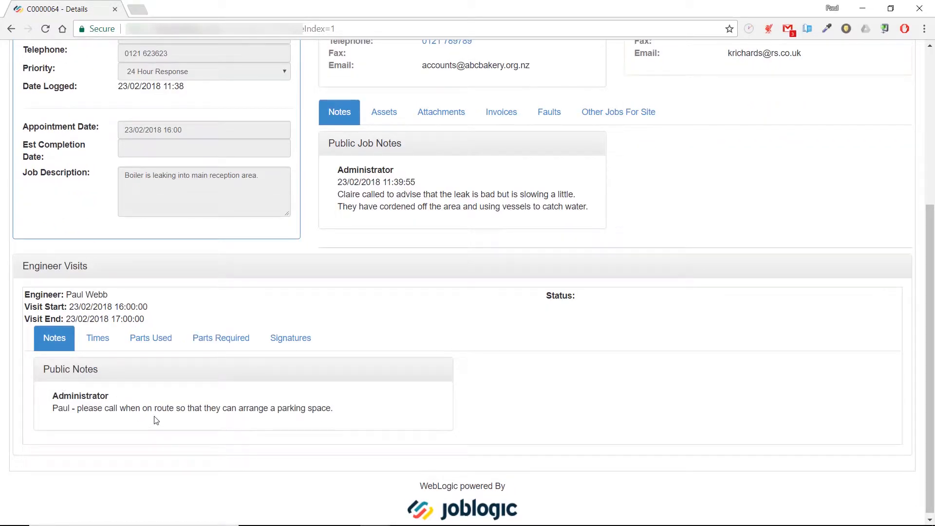
scroll(279, 448, up, 5)
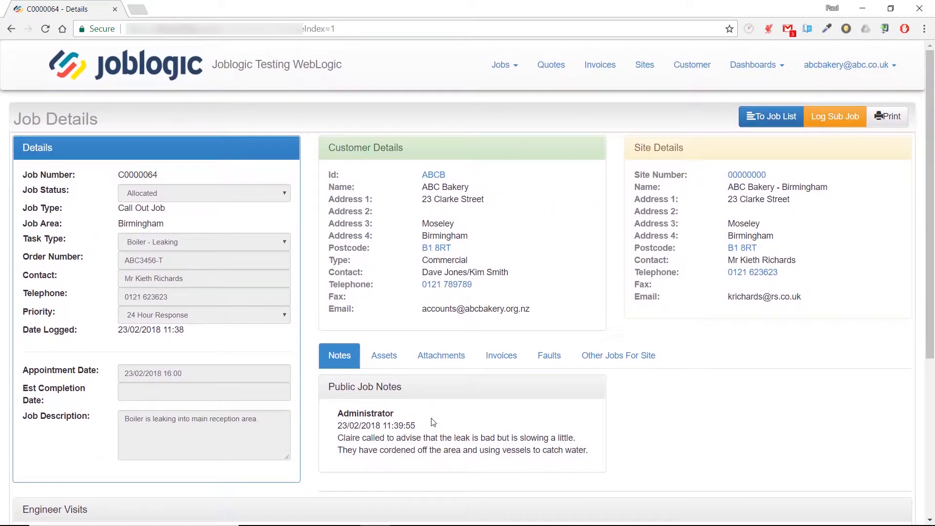
click(506, 67)
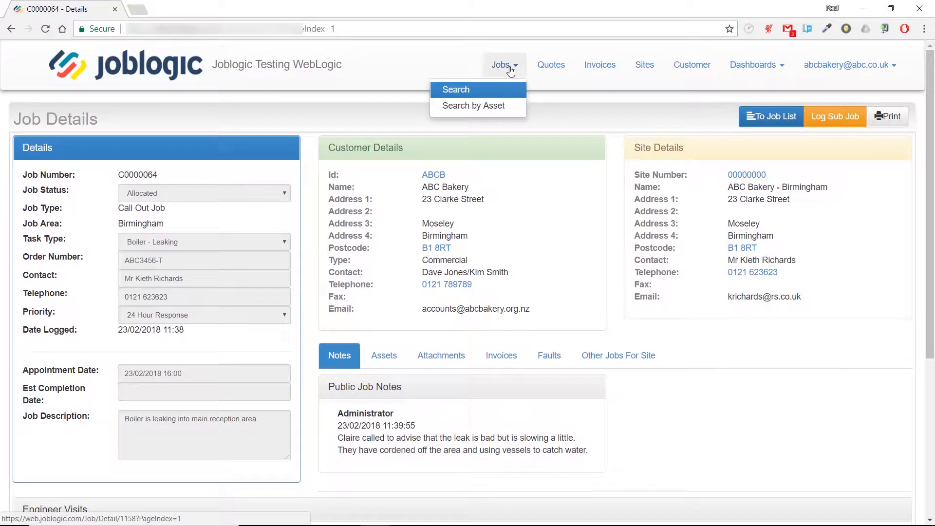
- Search jobs by the Baxi Combi-Boiler asset, then go to the Quote Search list
click(488, 108)
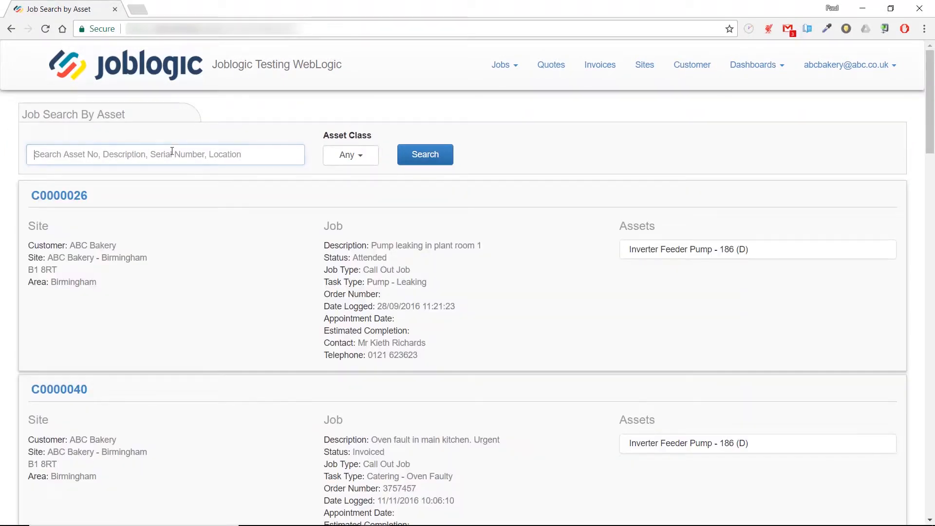
text(baxi)
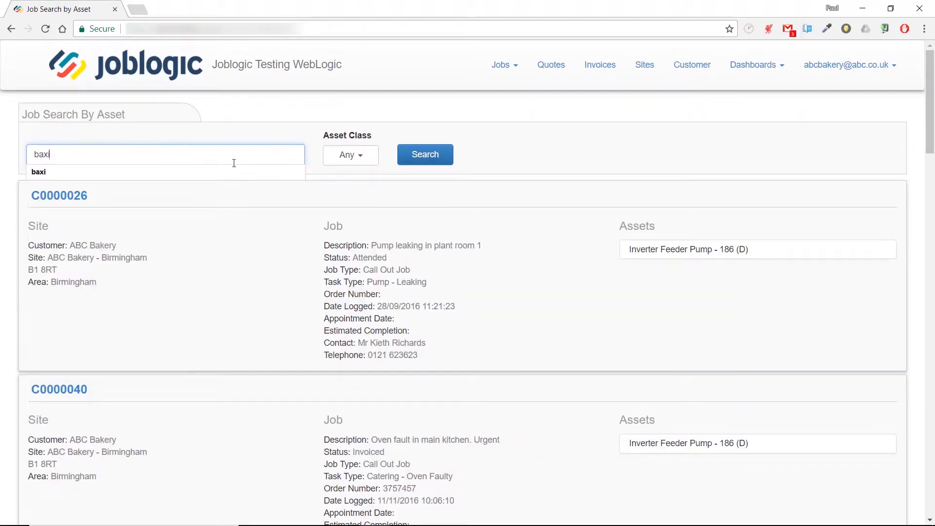
click(422, 161)
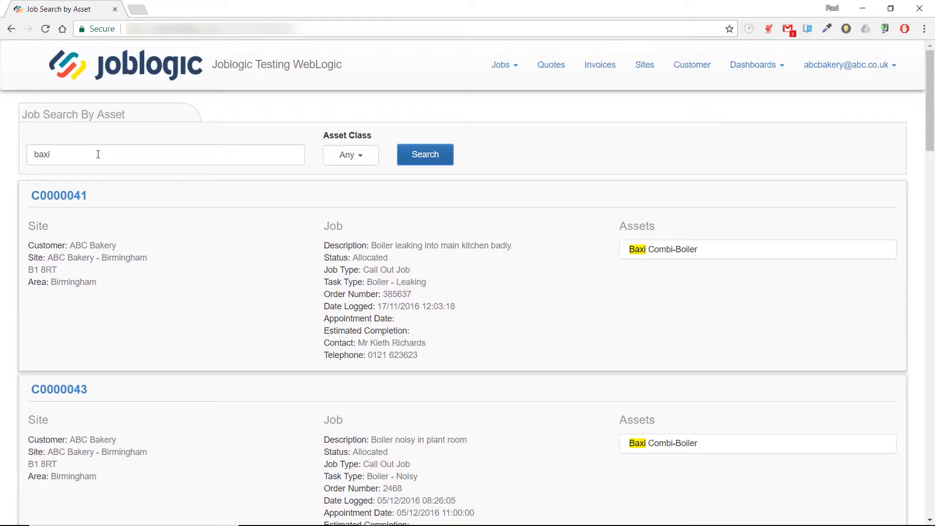
click(558, 69)
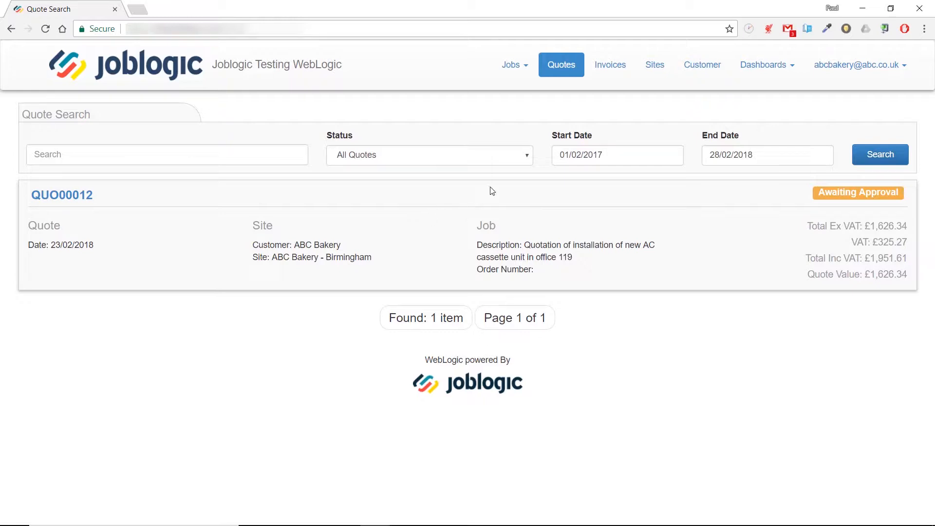
- Keep the status filter on All Quotes and open quote QUO00012
click(503, 161)
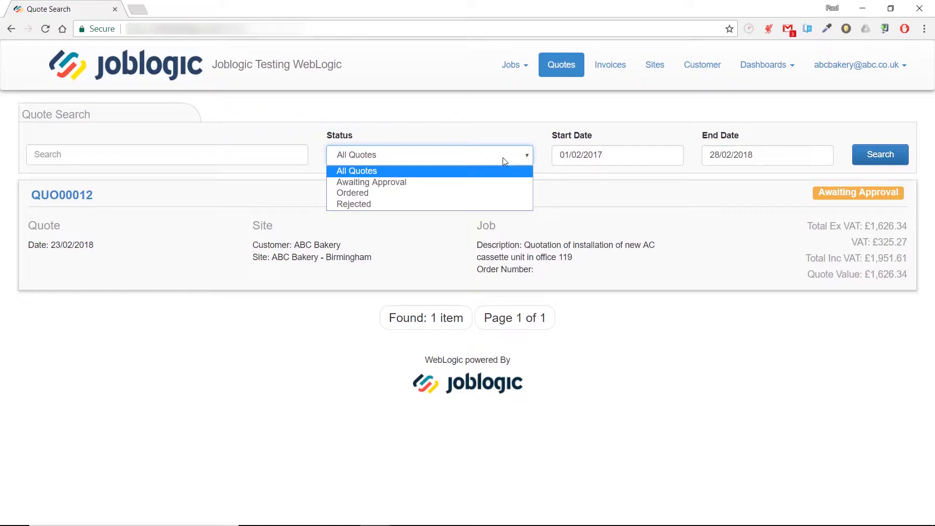
click(122, 254)
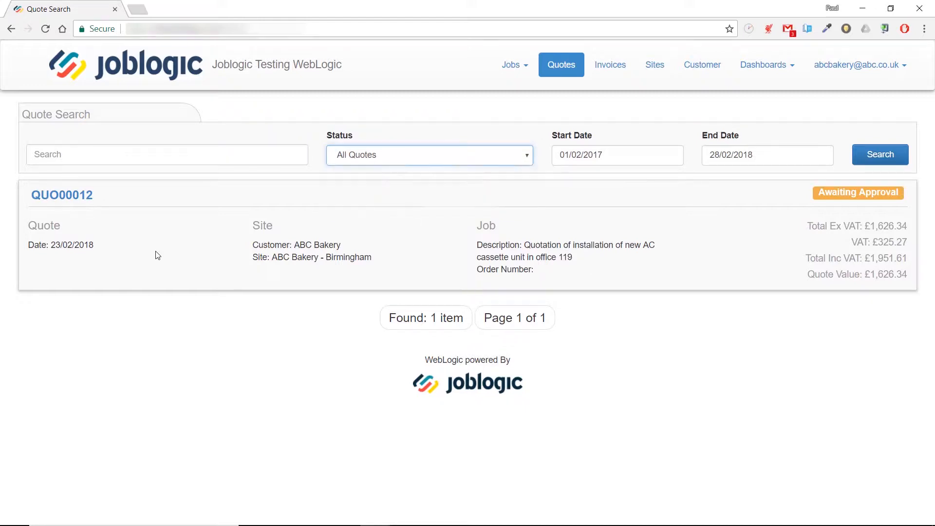
click(82, 200)
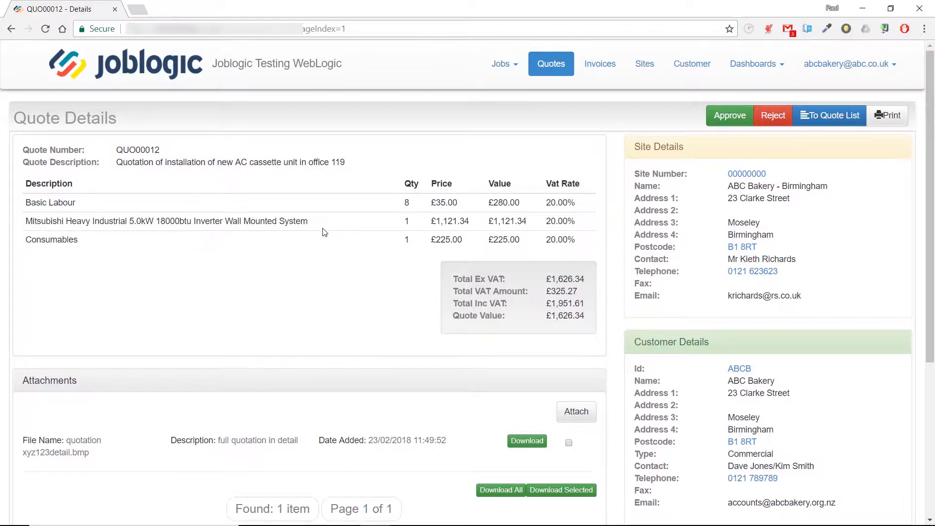
scroll(324, 230, down, 3)
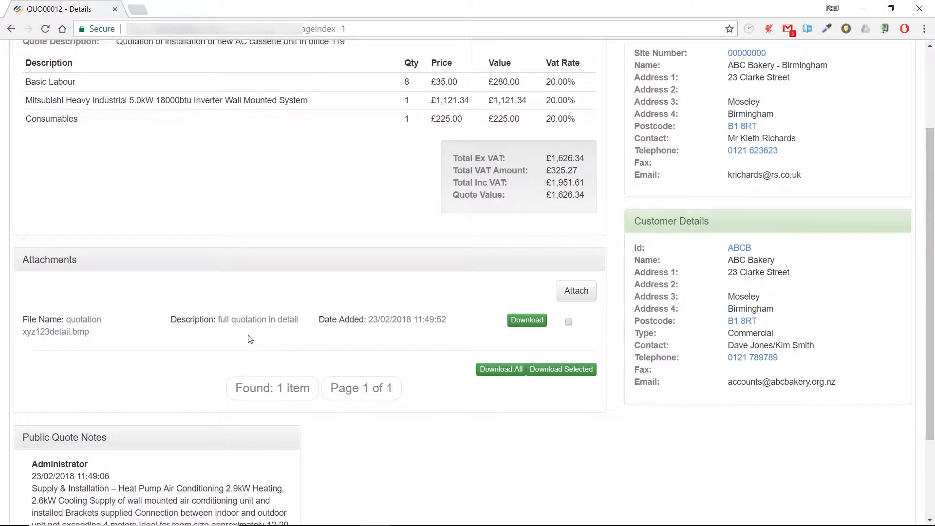
scroll(254, 336, up, 3)
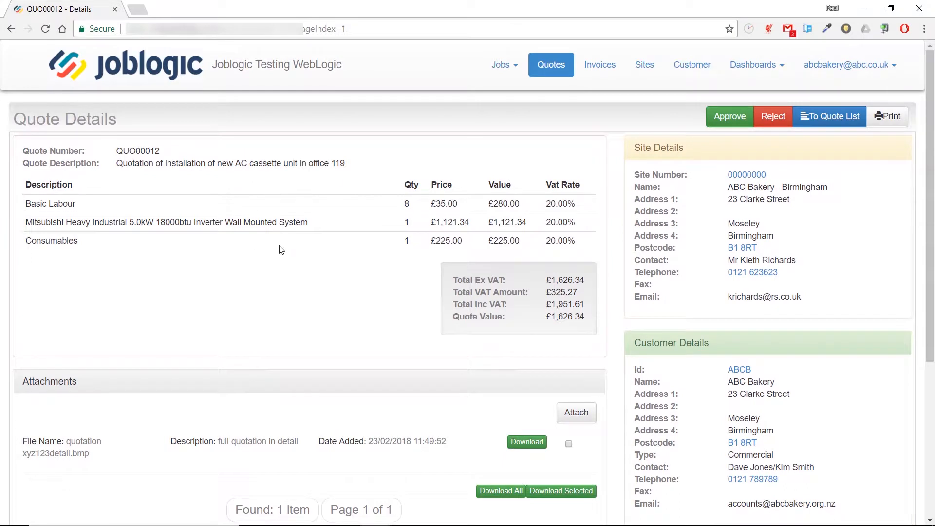
scroll(281, 249, down, 2)
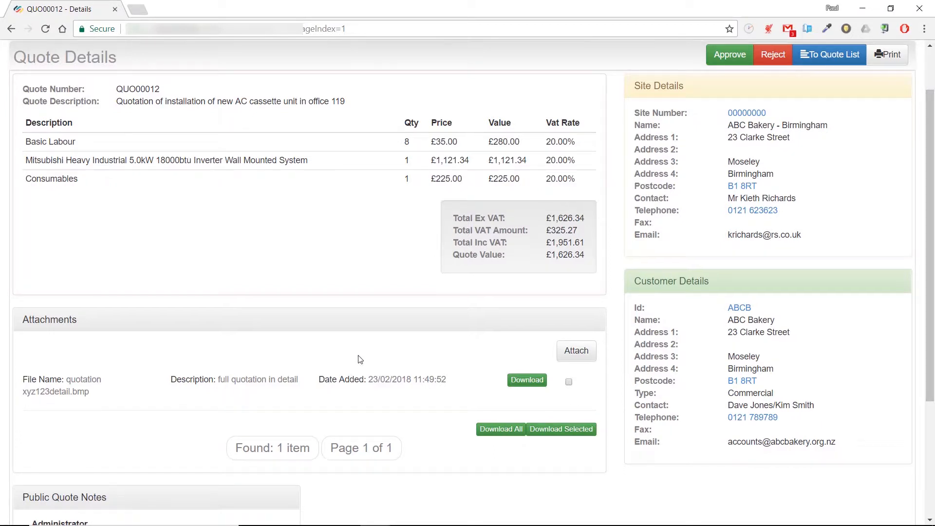
scroll(358, 359, down, 3)
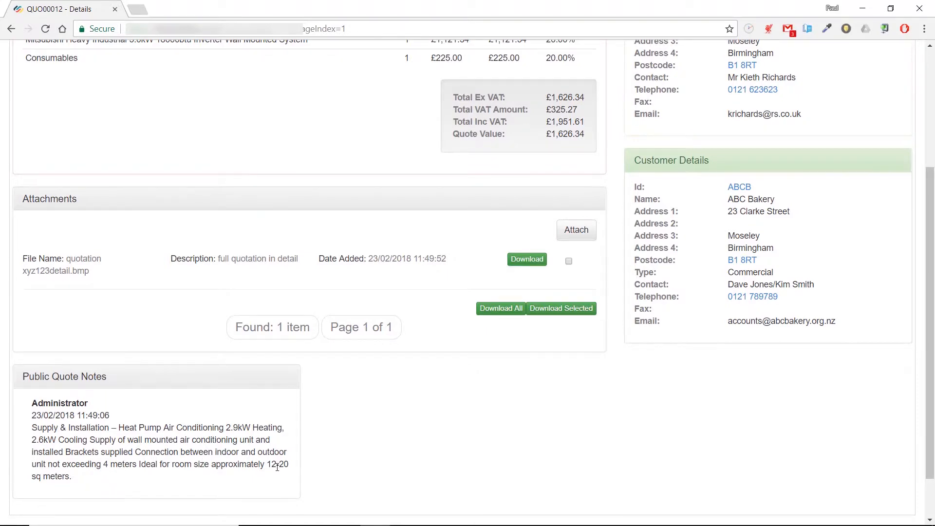
scroll(389, 239, up, 4)
scroll(389, 236, down, 5)
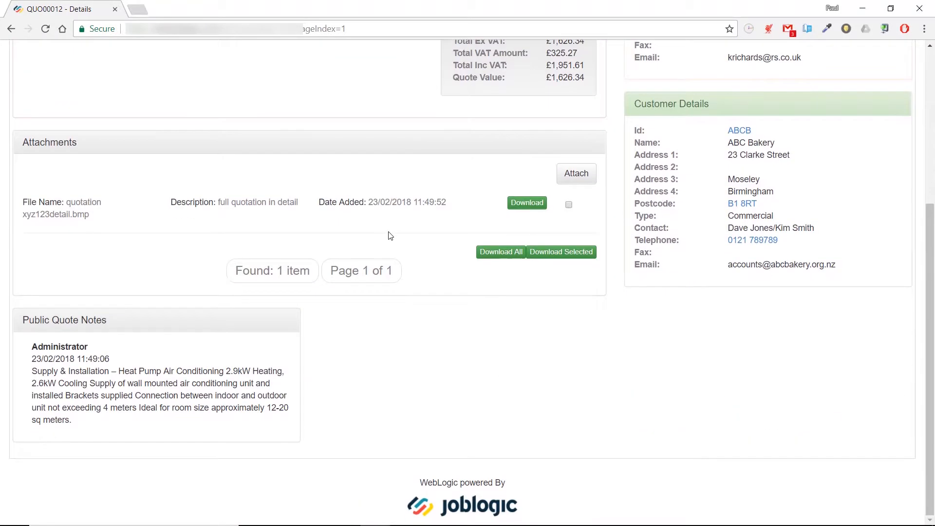
scroll(390, 236, up, 5)
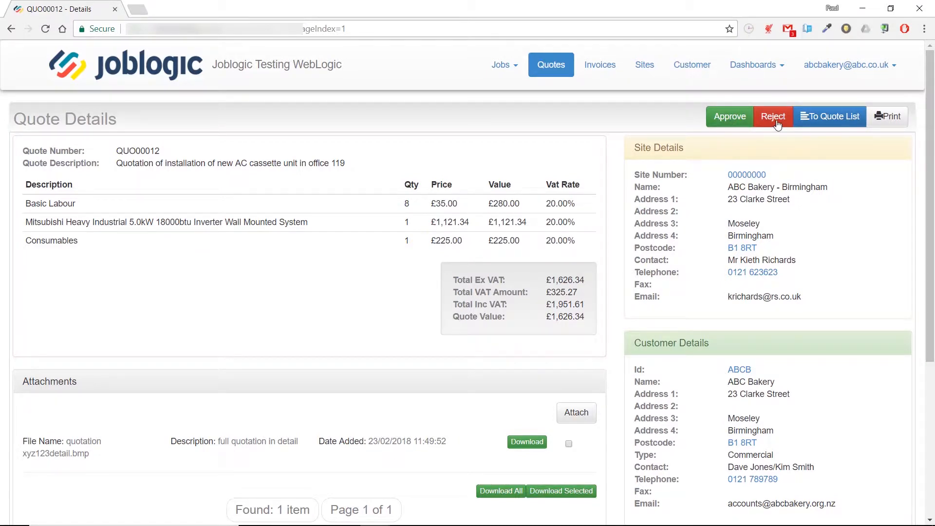
- Approve quote QUO00012 with the customer's order number, then go to the invoice list
click(730, 122)
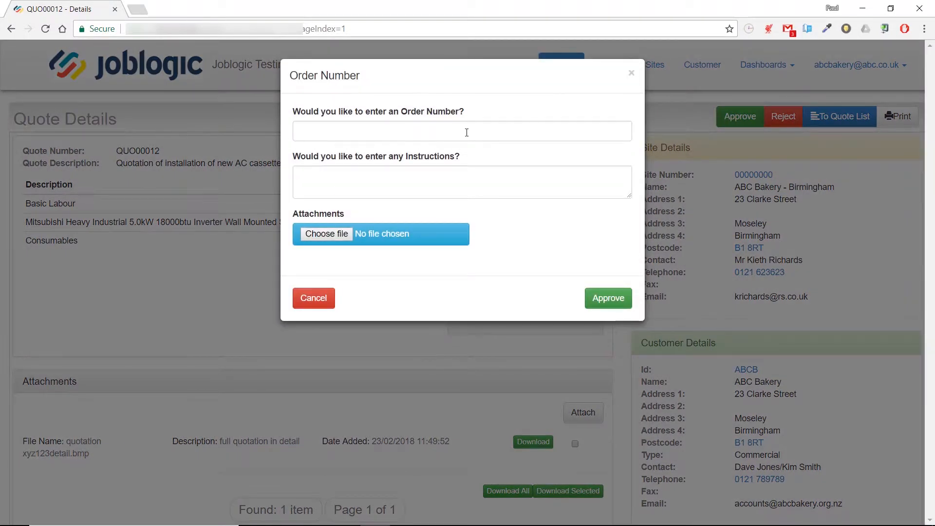
click(467, 130)
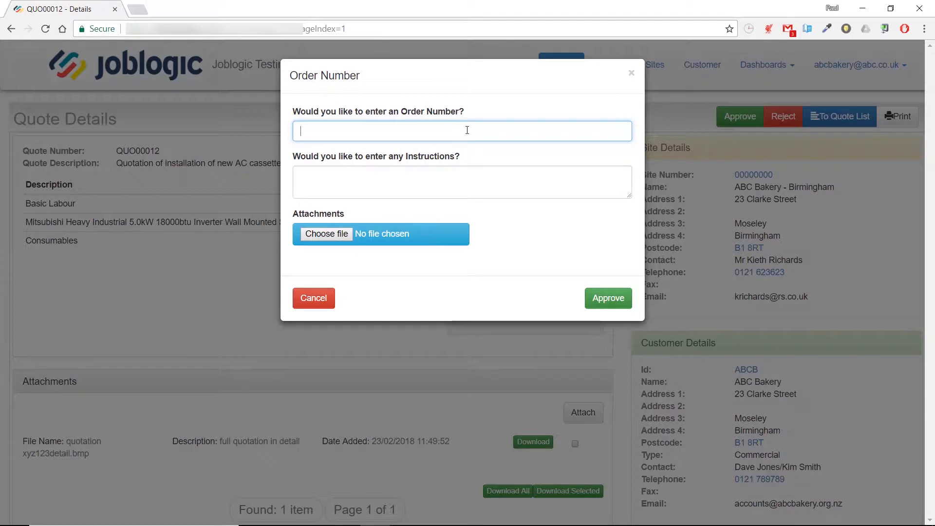
text(3465486)
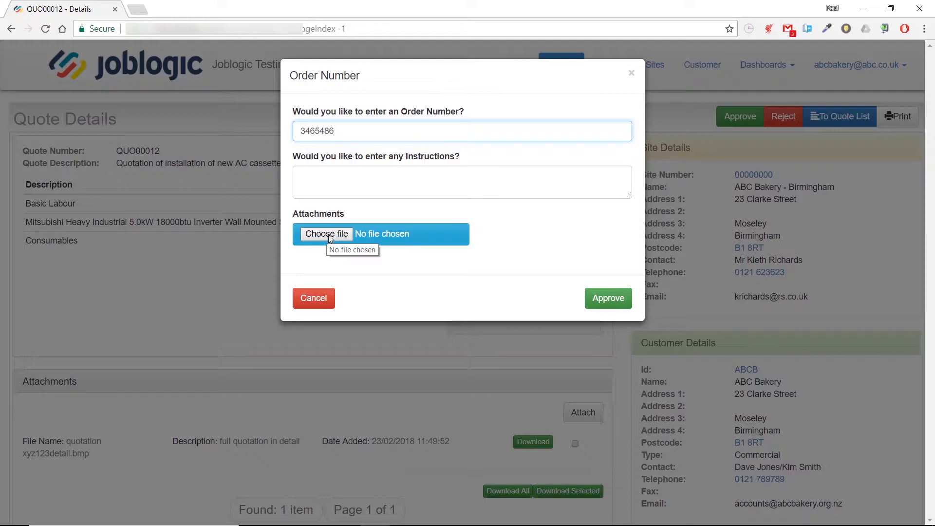
click(607, 301)
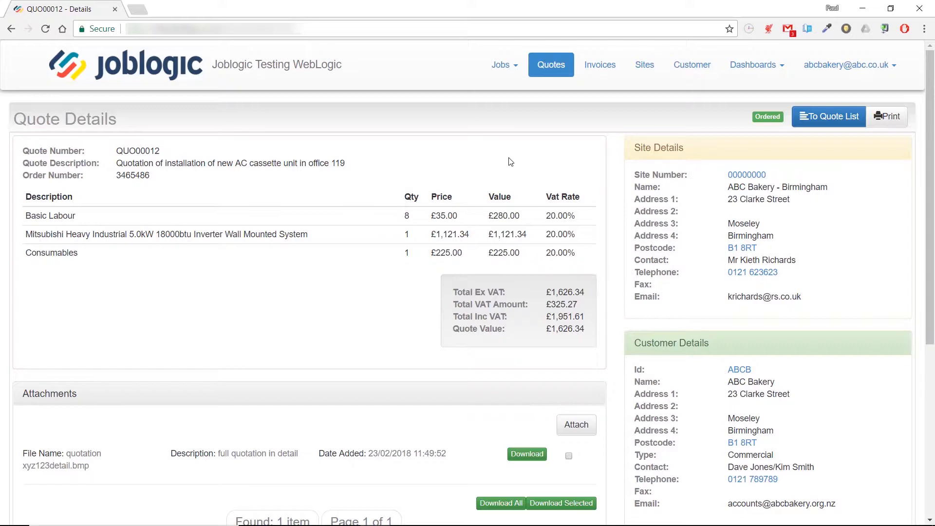
click(608, 66)
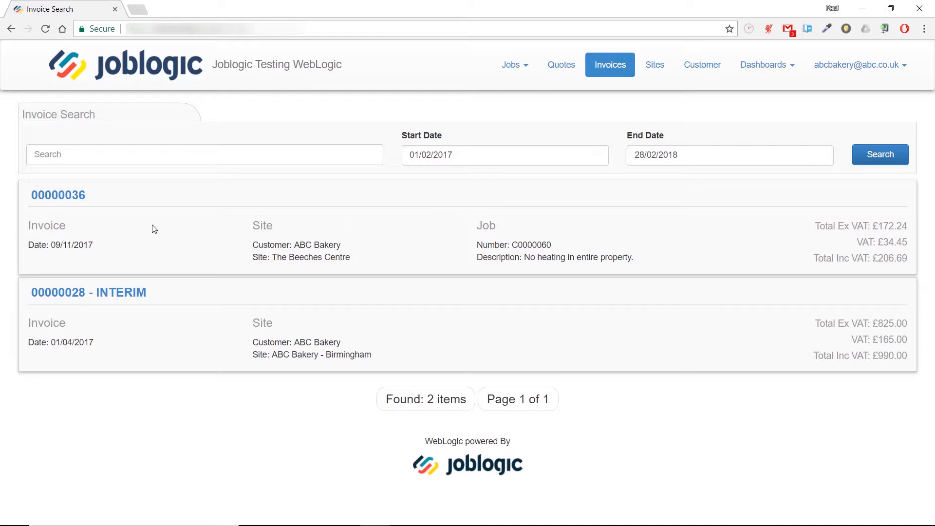
- View invoice 00000036's details, then go to the customer list
click(79, 199)
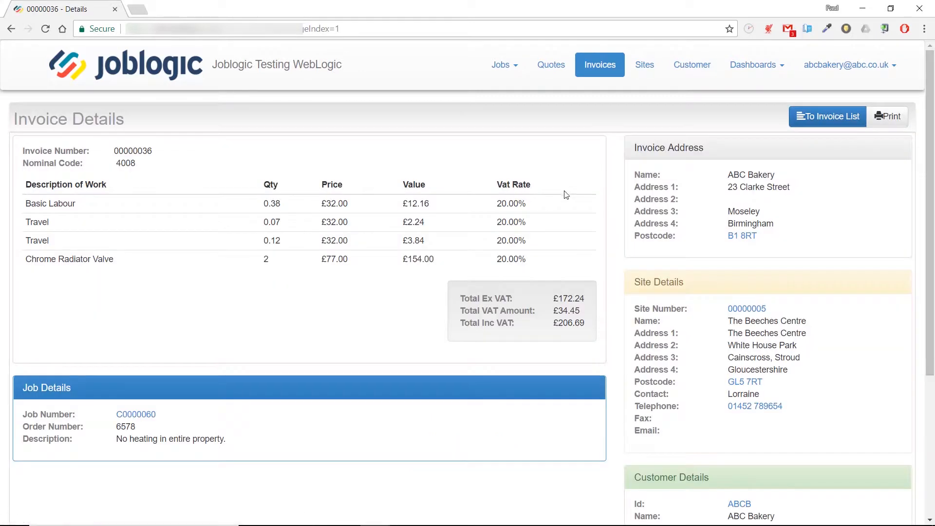
click(693, 73)
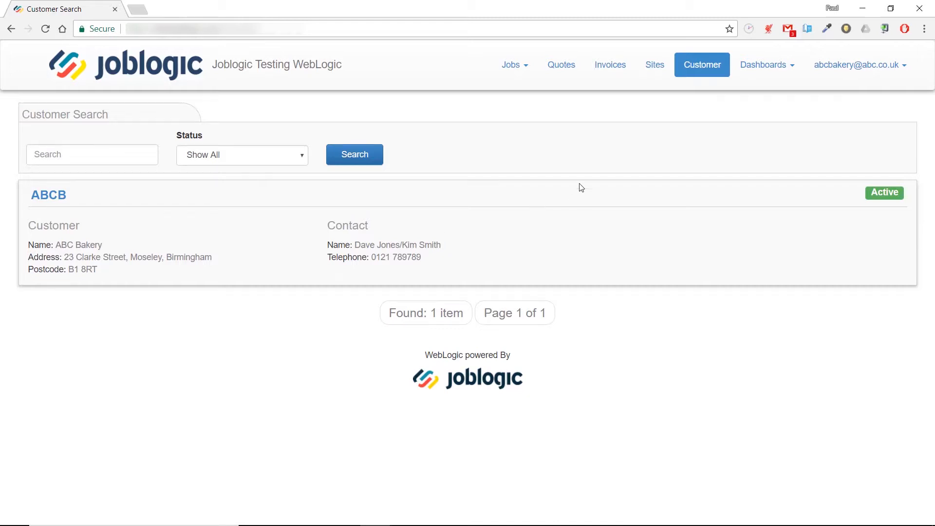
- Open site 00000000 (ABC Bakery - Birmingham) and view its job history and equipment assets
click(658, 73)
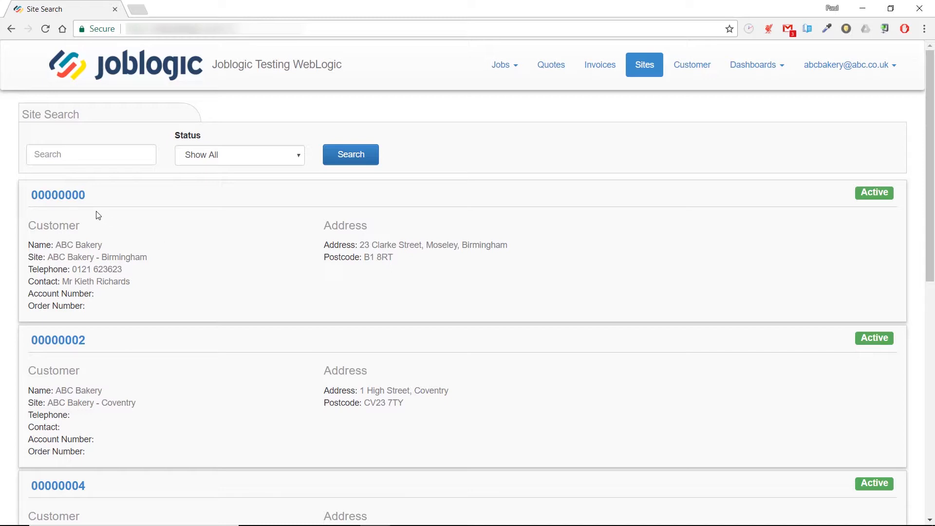
click(63, 200)
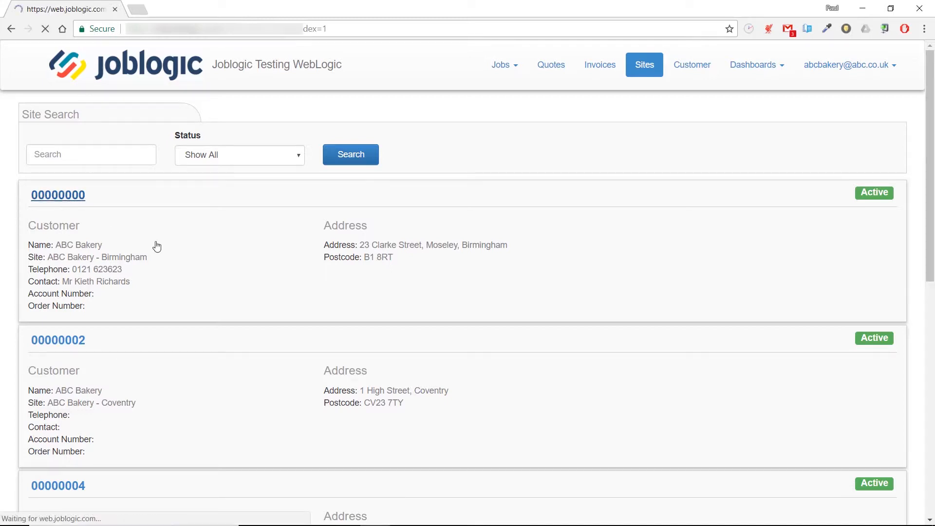
scroll(243, 231, down, 1)
scroll(244, 232, down, 2)
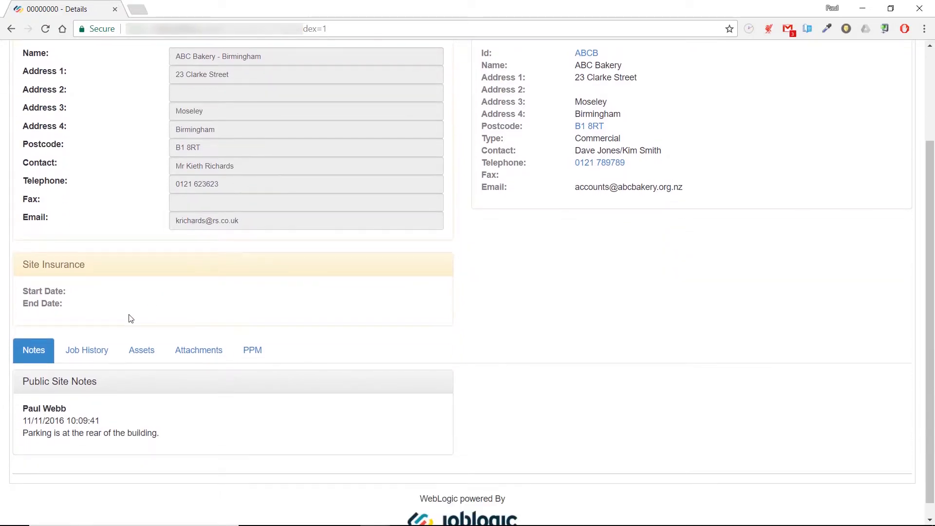
click(98, 351)
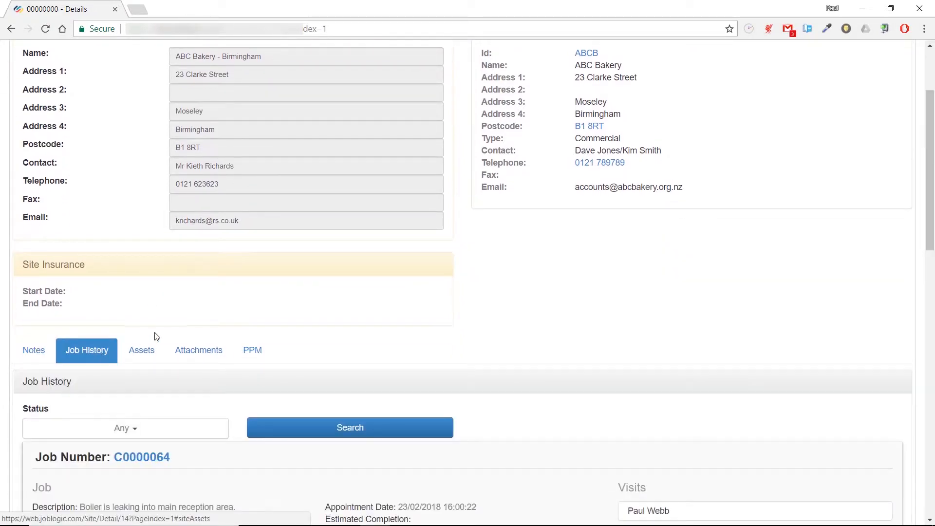
scroll(156, 337, down, 4)
scroll(157, 337, up, 3)
click(145, 294)
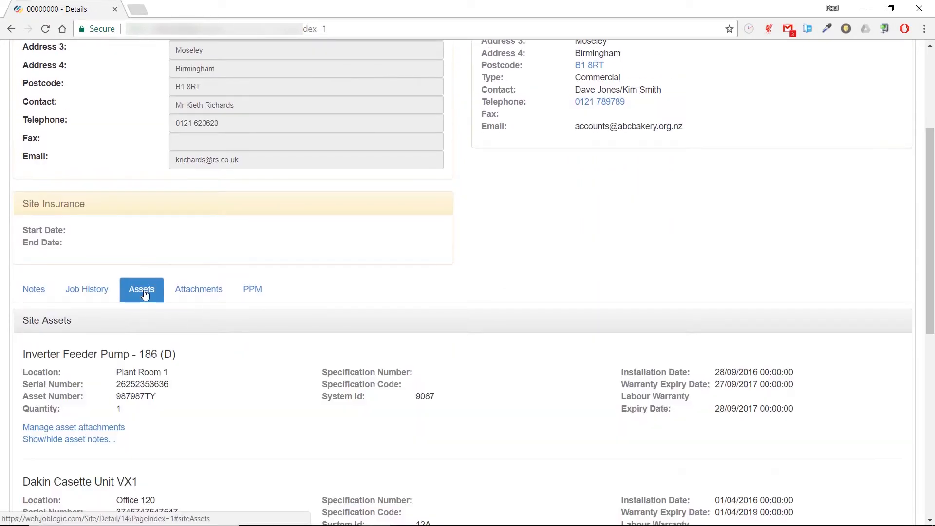
scroll(171, 298, down, 4)
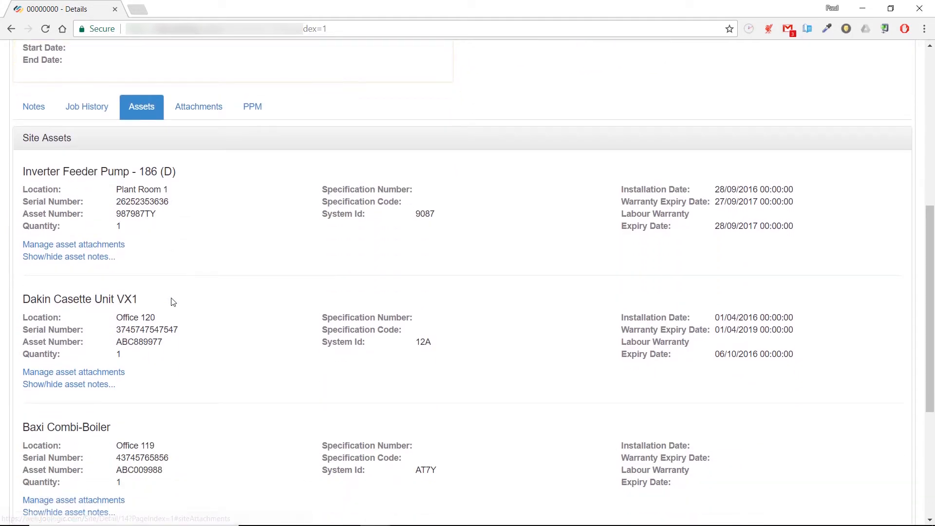
scroll(172, 302, up, 1)
scroll(171, 301, up, 3)
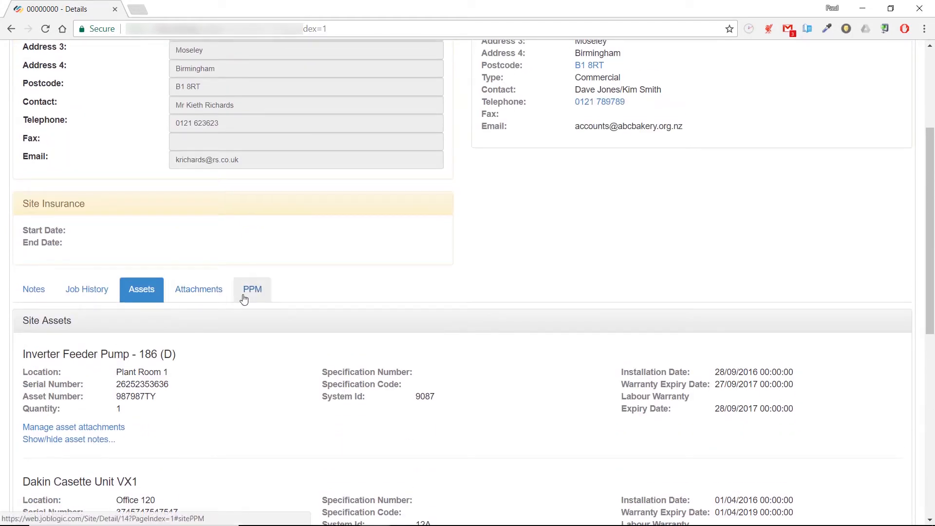
- Expand the PPM Contract Boiler service and scroll through its visit dates from 28/10/2016
click(244, 298)
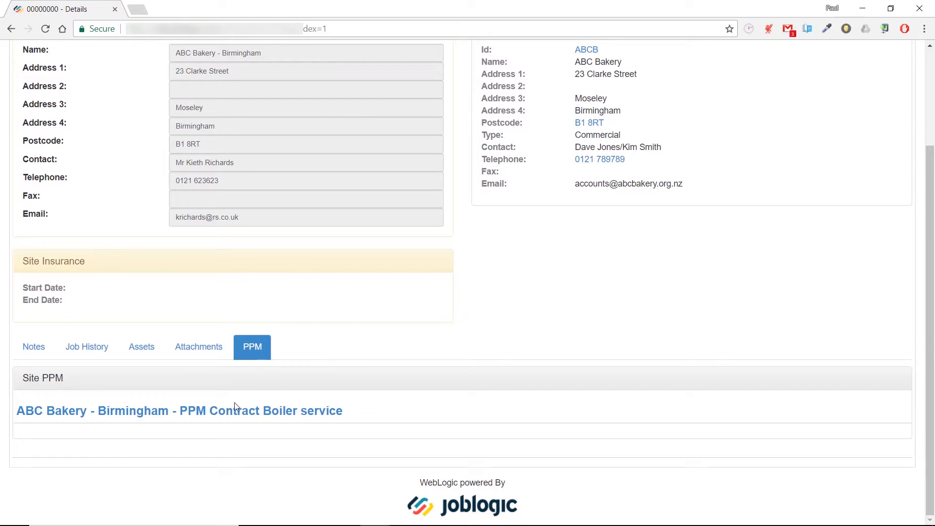
click(213, 419)
scroll(279, 391, down, 6)
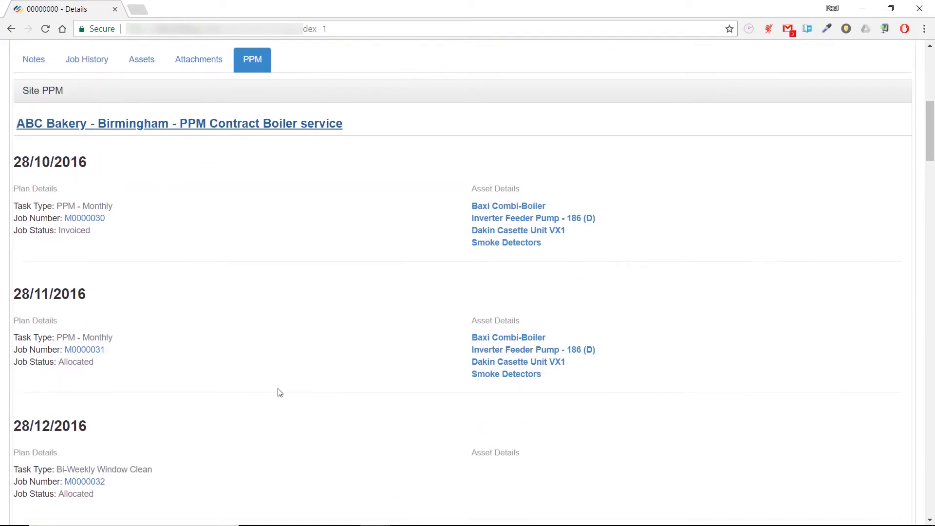
scroll(280, 392, down, 8)
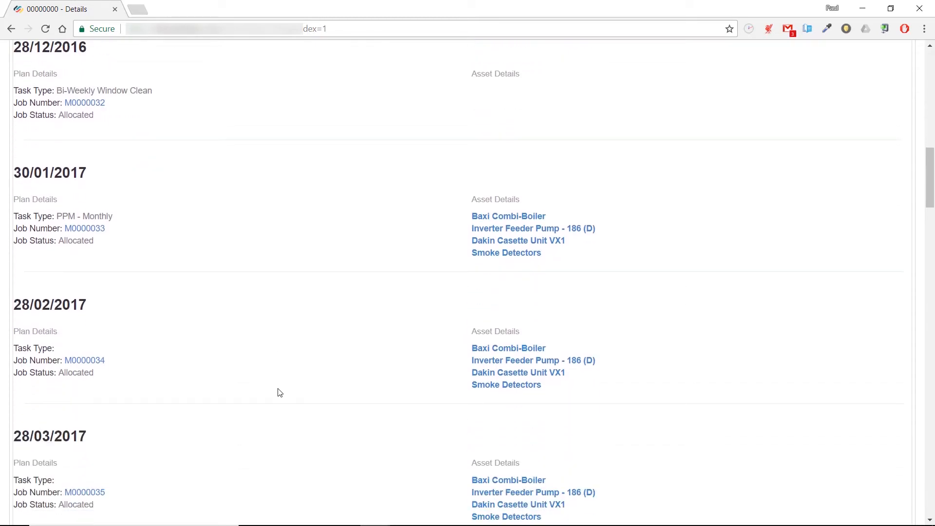
scroll(279, 391, down, 1)
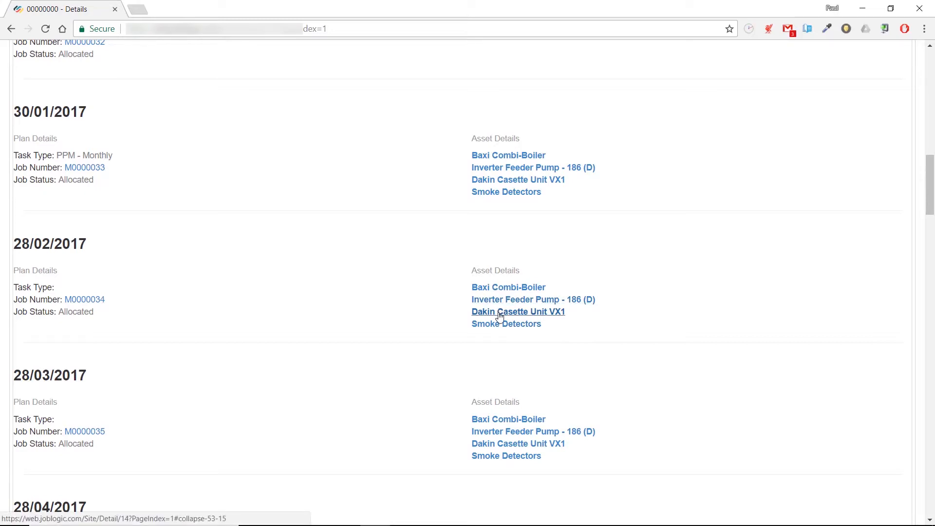
scroll(419, 351, down, 3)
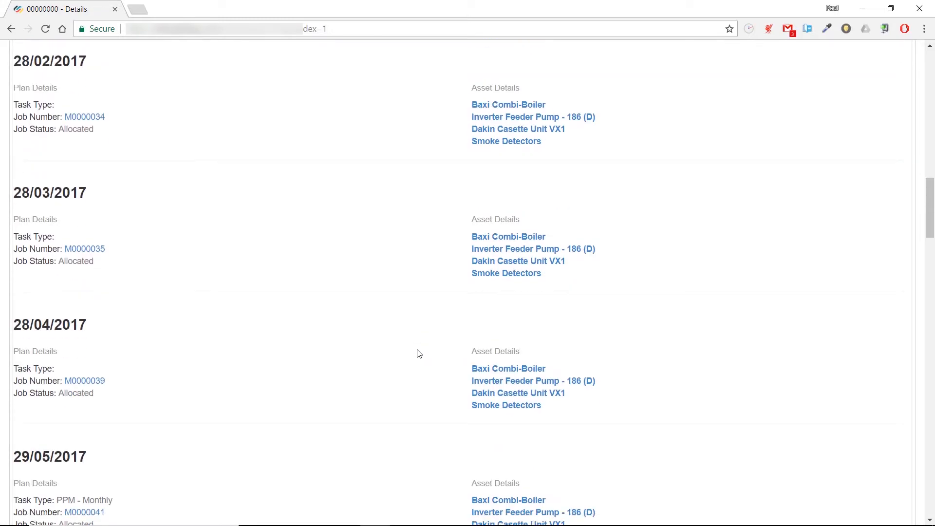
scroll(419, 353, up, 15)
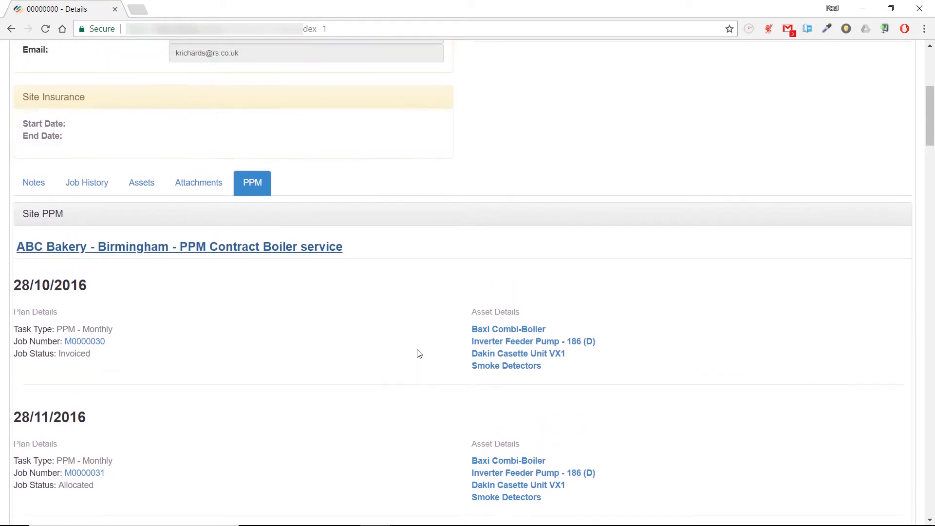
scroll(419, 353, up, 3)
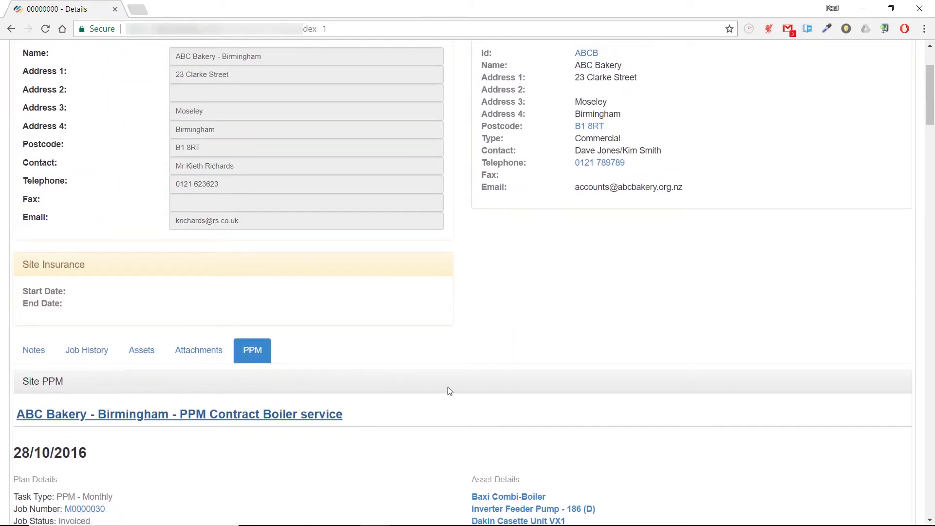
scroll(449, 392, up, 3)
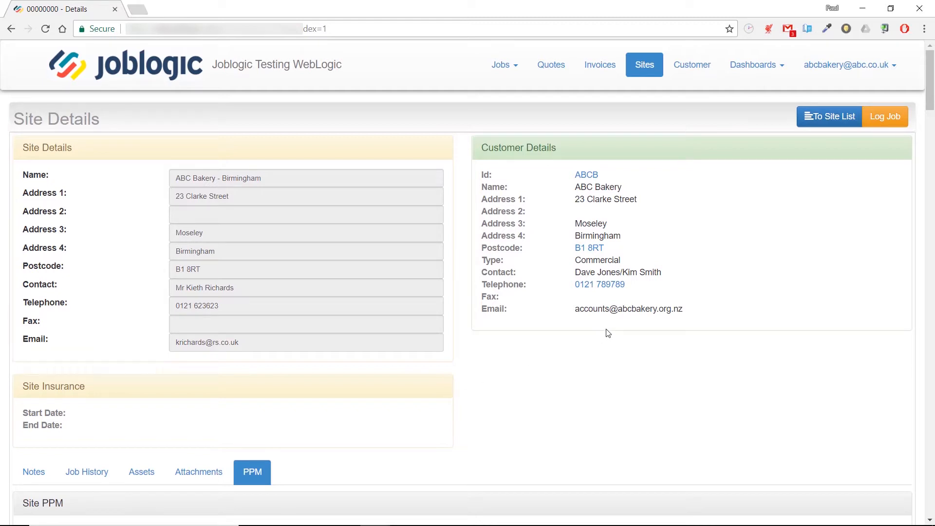
- Log a new Call Out Job, task AC - Too Hot, described 'AC in office 119 is too hot and cant get it colder.'
click(885, 122)
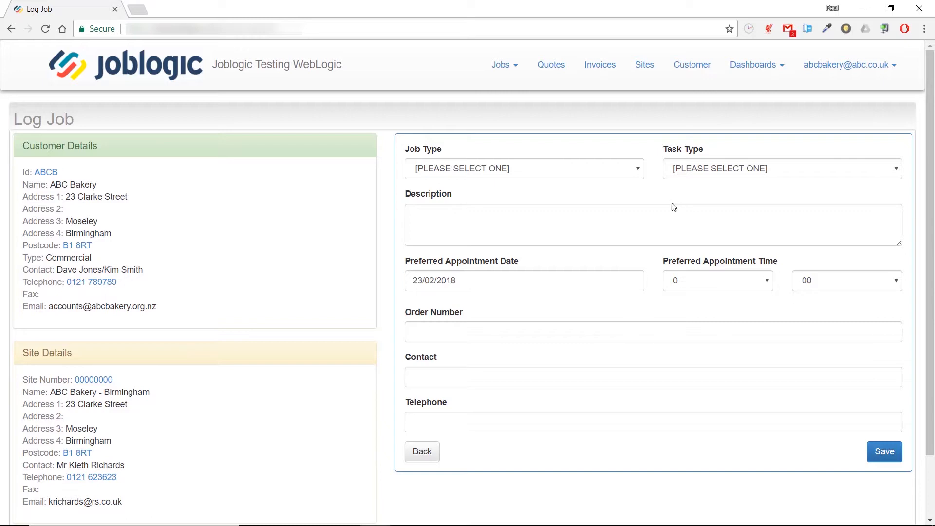
click(639, 172)
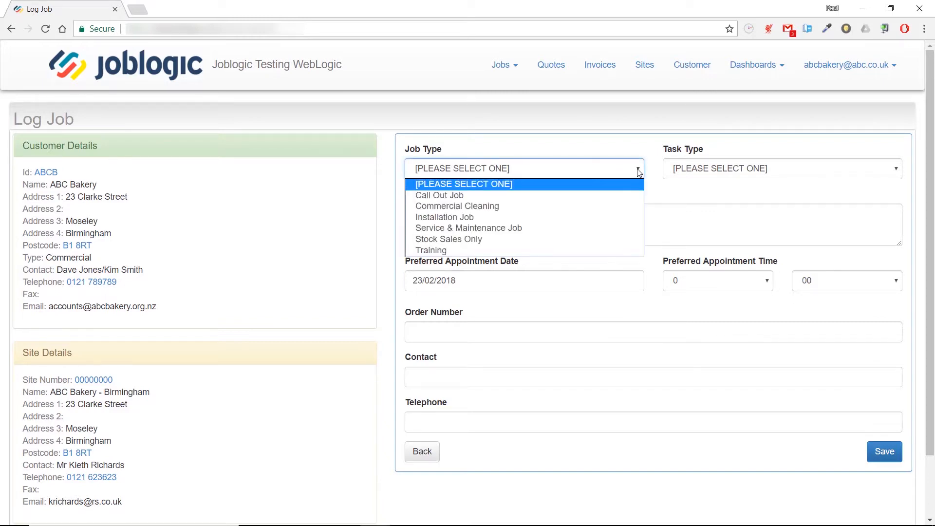
click(567, 195)
click(895, 172)
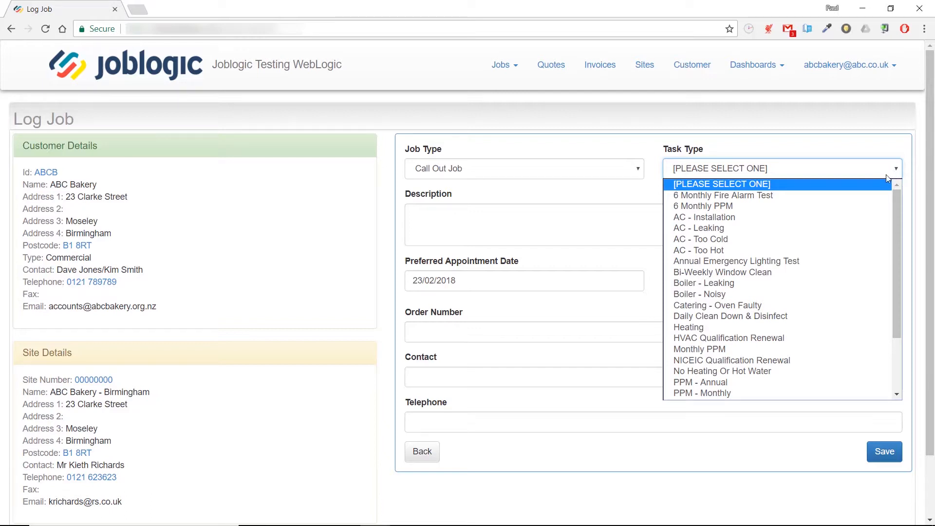
click(734, 251)
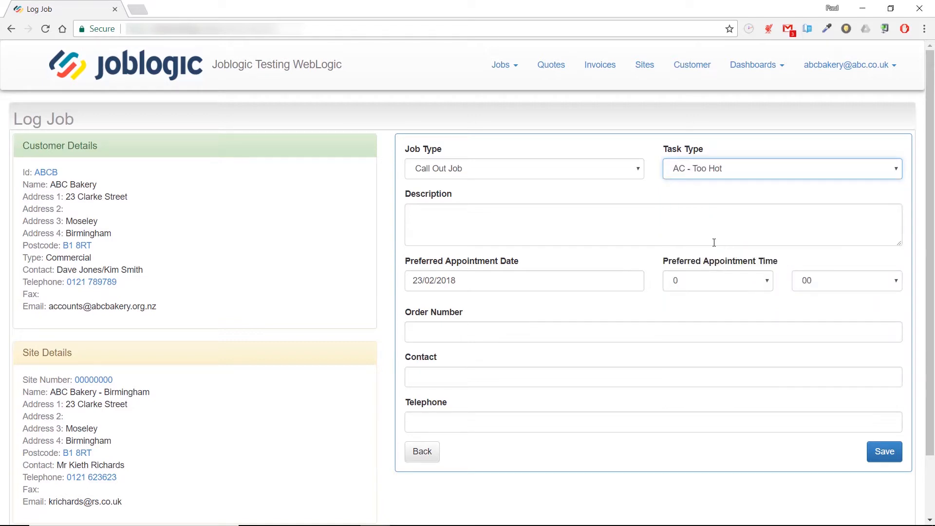
click(674, 224)
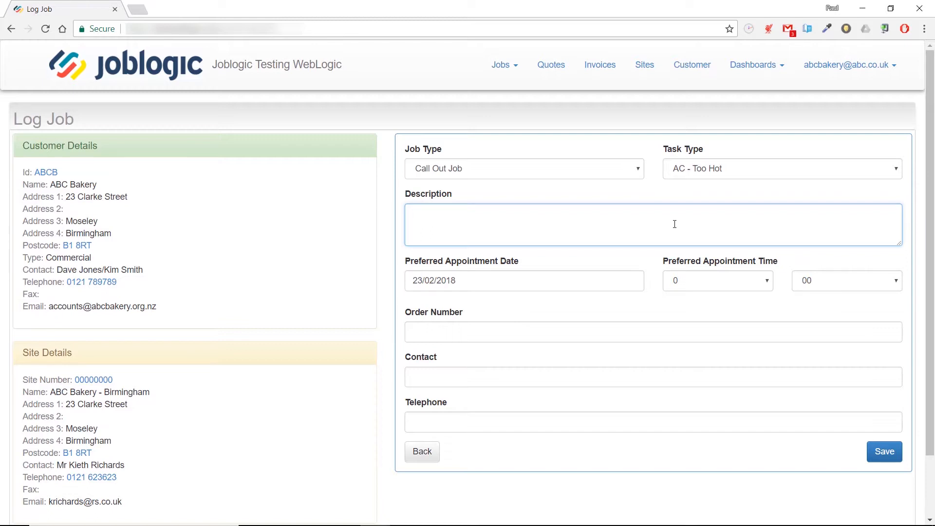
text(AC in office 119 is too hot and cant get it colder.)
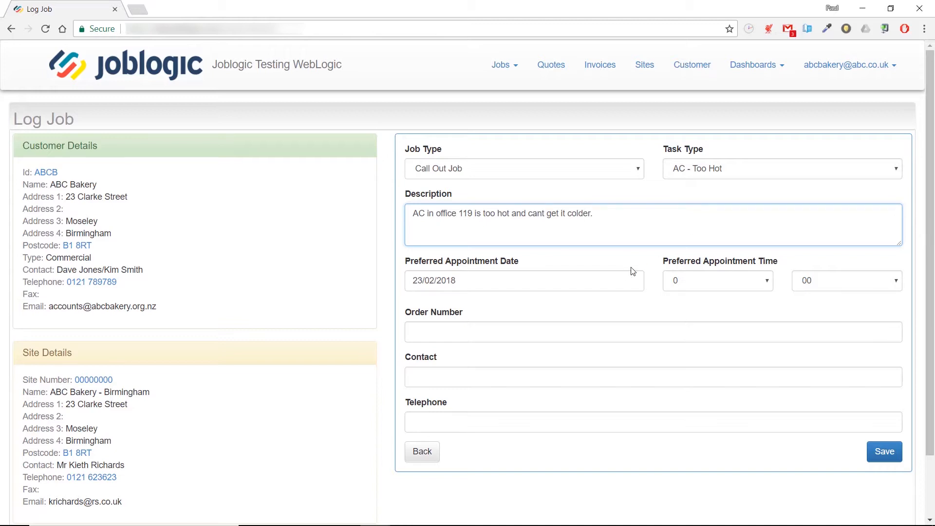
- Set a 16:00 appointment, enter the order number, contact name and telephone, and save the job
click(701, 286)
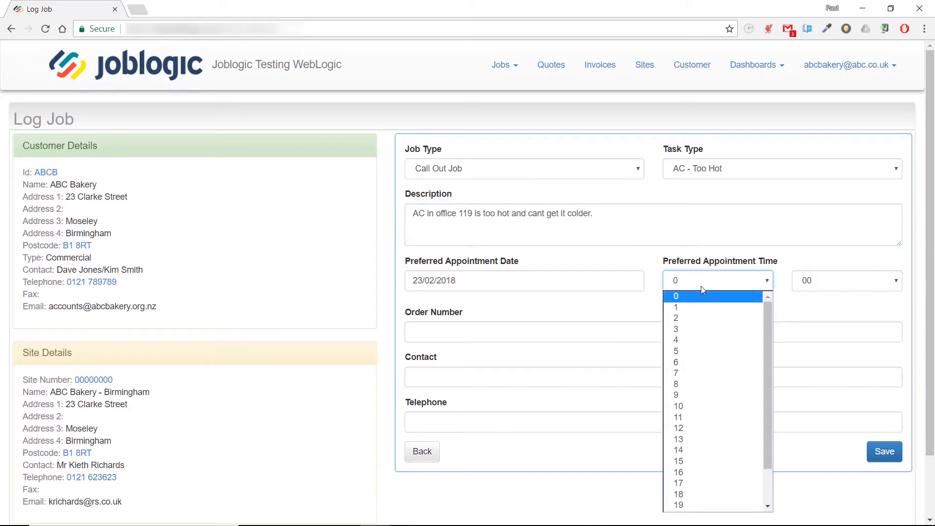
click(715, 470)
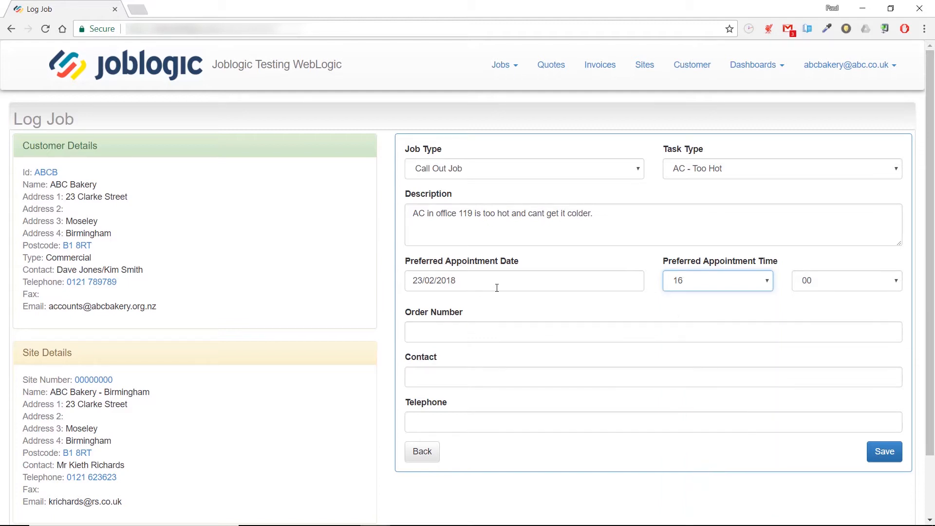
click(510, 331)
text(135)
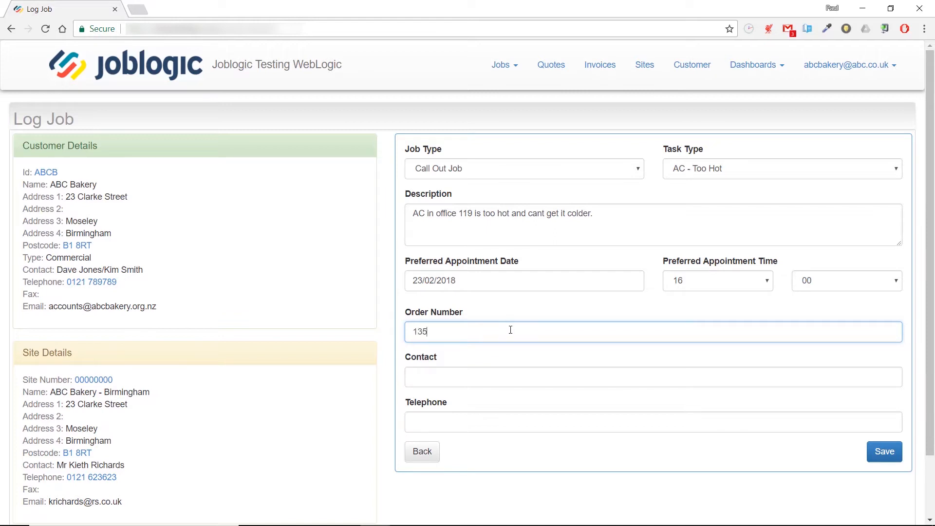
text(35TY)
click(506, 371)
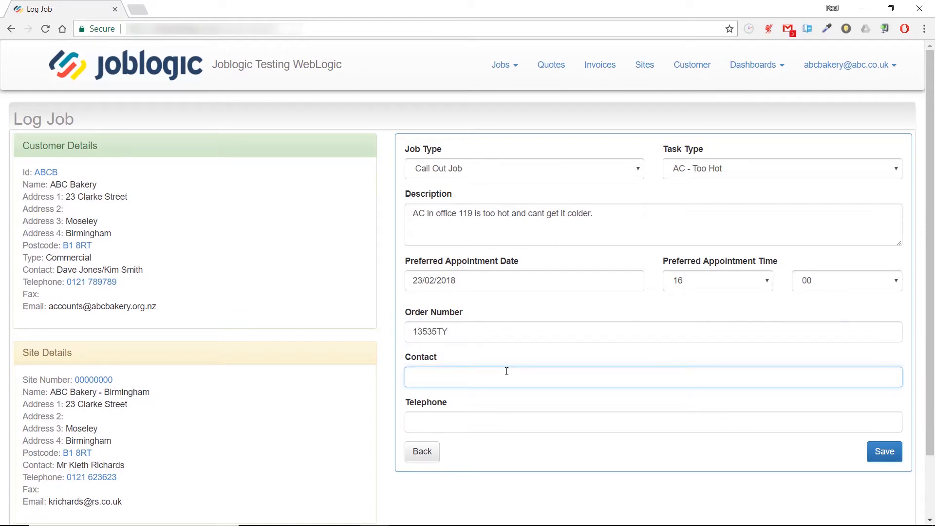
click(526, 425)
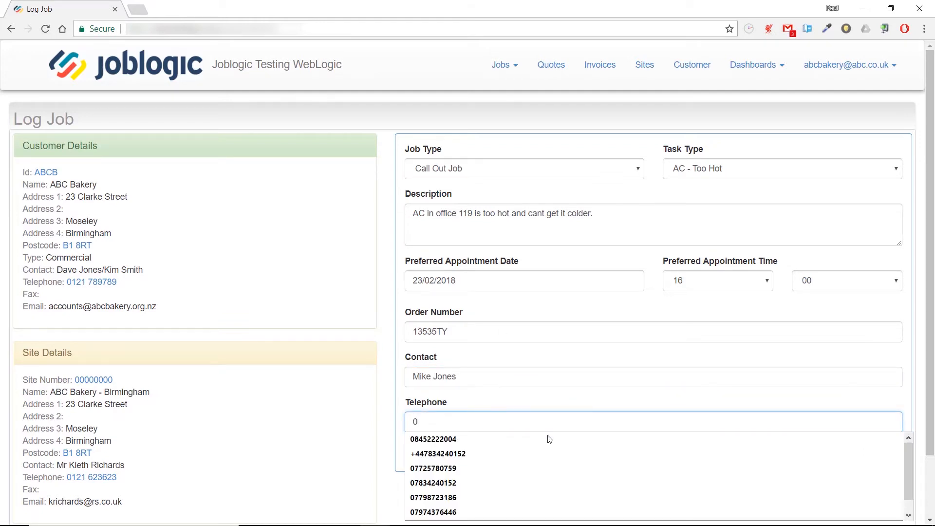
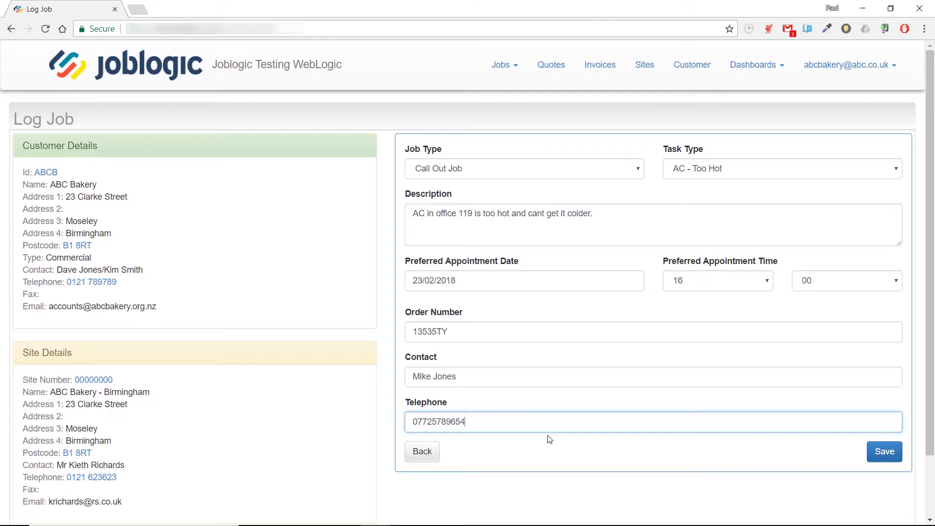
click(882, 455)
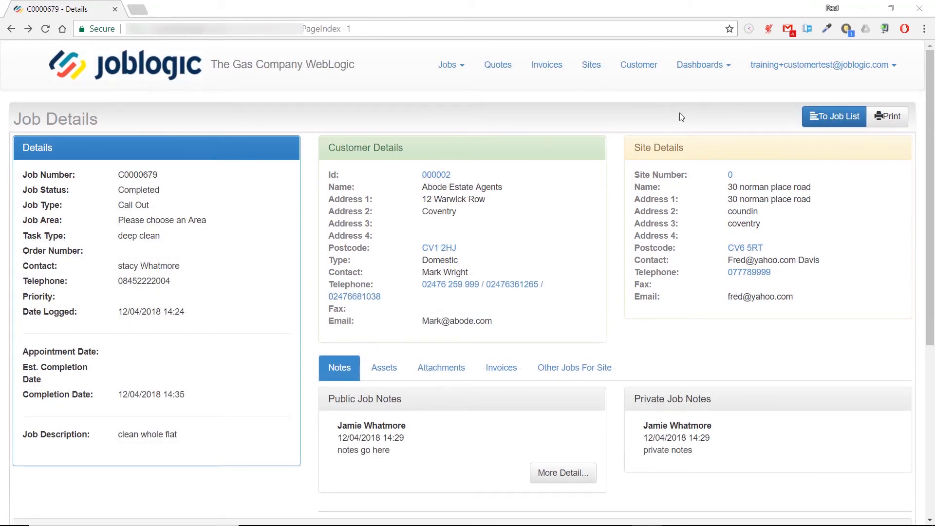
- Open the Customer Dashboard (475 jobs logged, 178 completed, 297 outstanding) and review its charts and trends
click(712, 70)
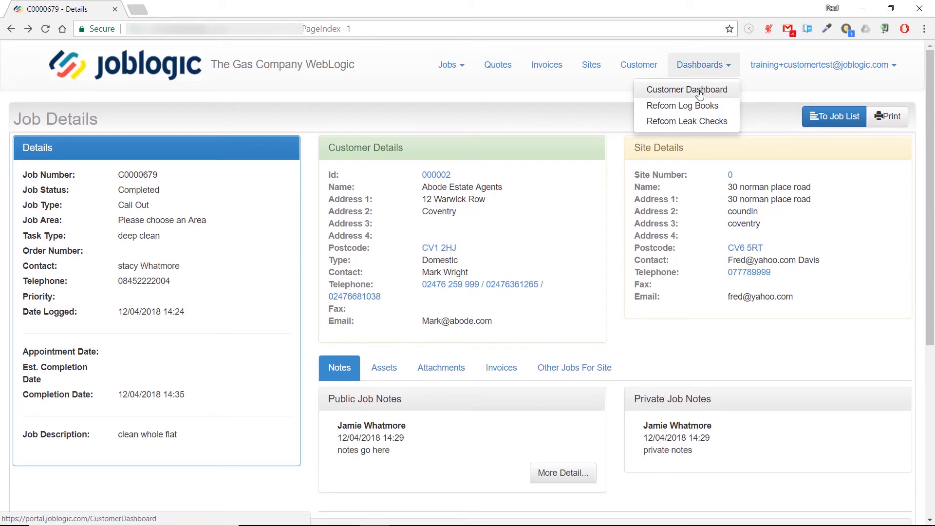
click(700, 93)
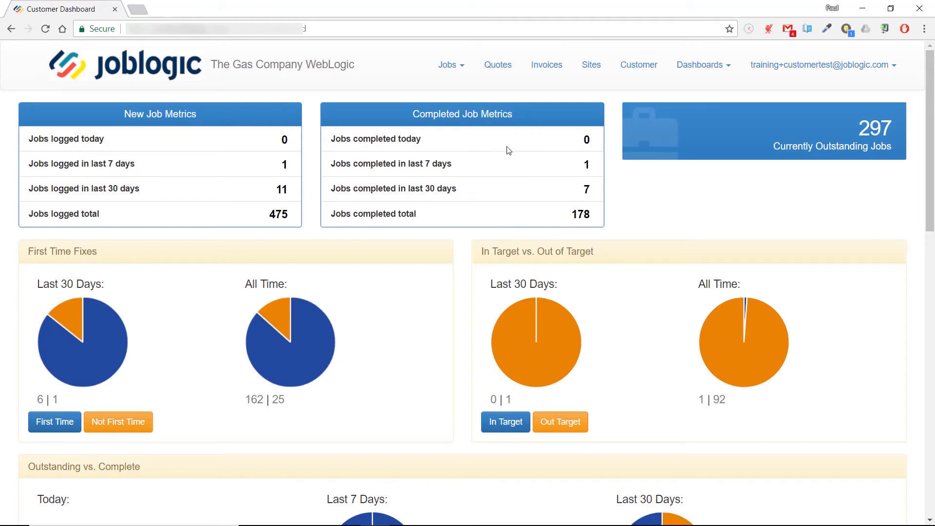
scroll(506, 151, down, 3)
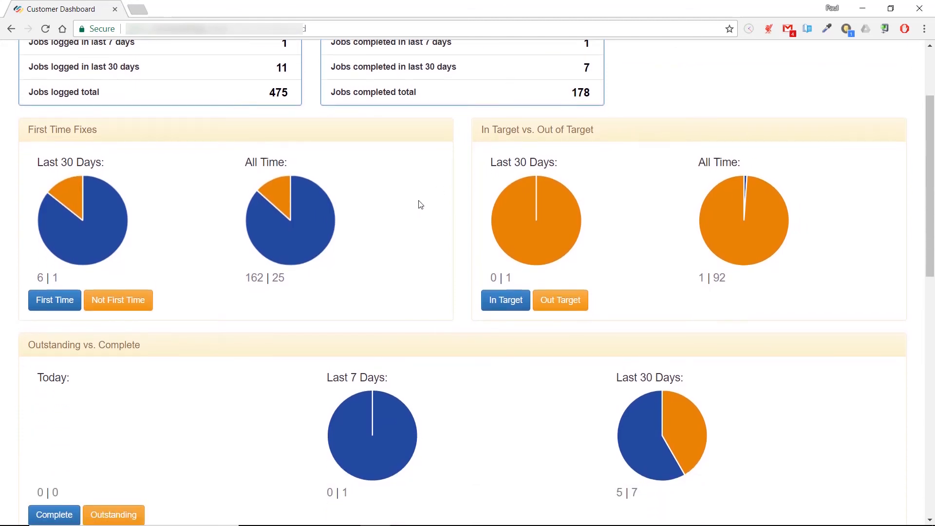
scroll(421, 204, down, 3)
scroll(423, 203, down, 4)
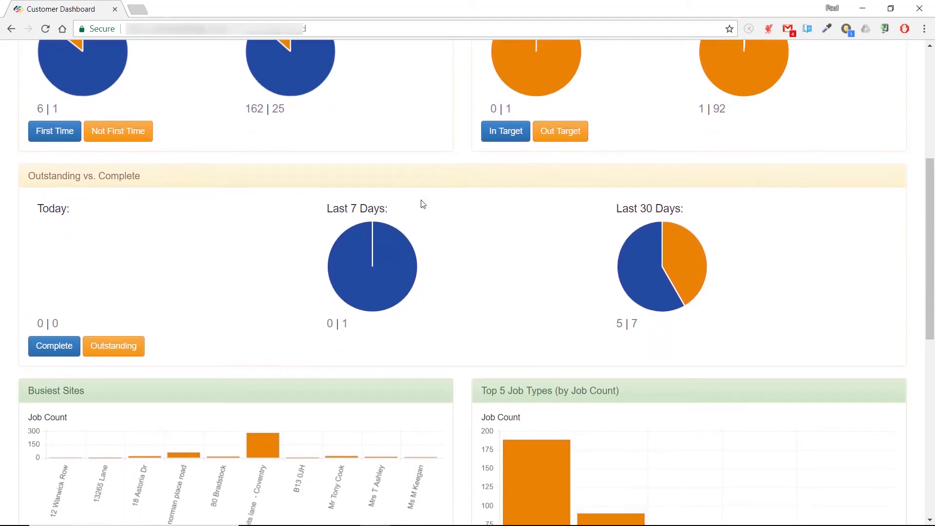
scroll(424, 203, down, 4)
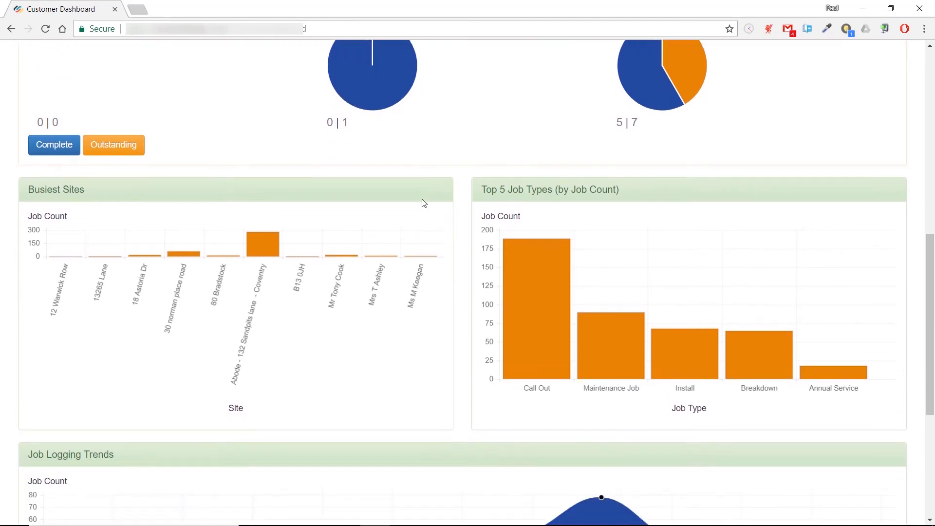
scroll(423, 203, down, 3)
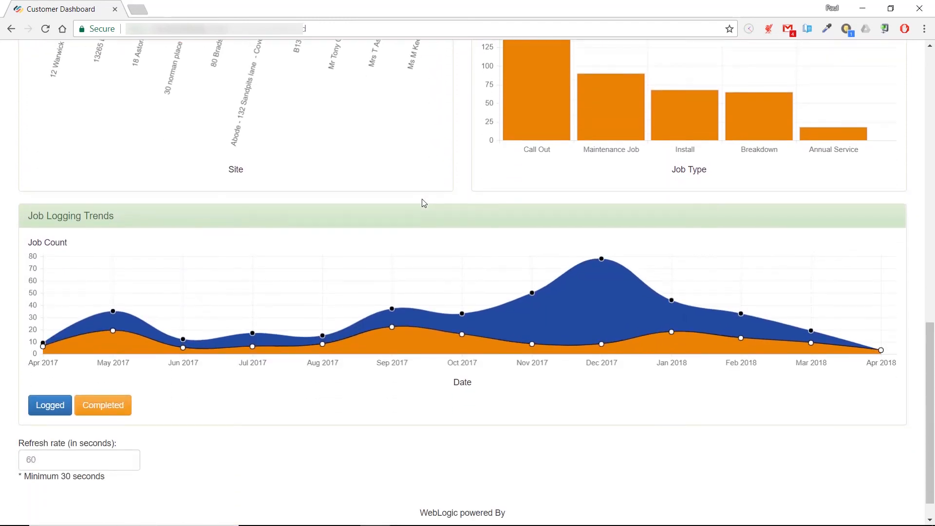
scroll(424, 203, down, 1)
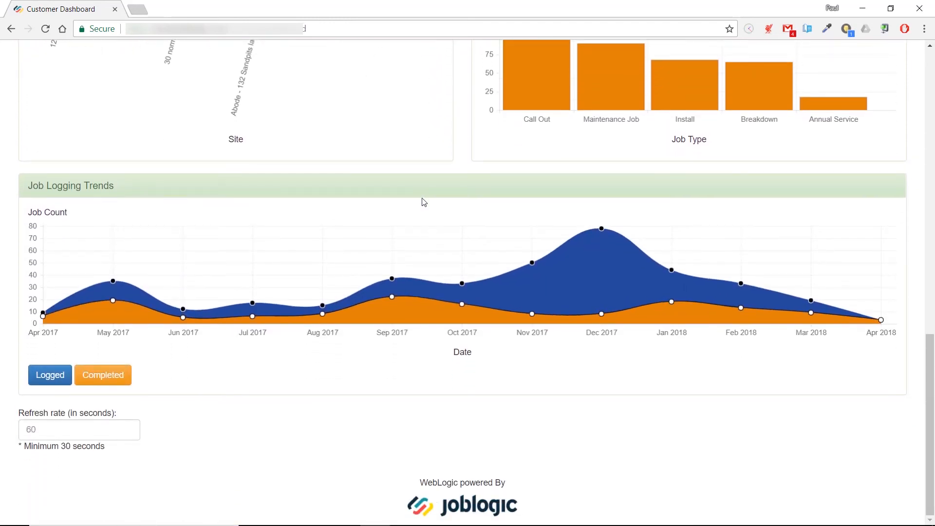
scroll(424, 202, up, 10)
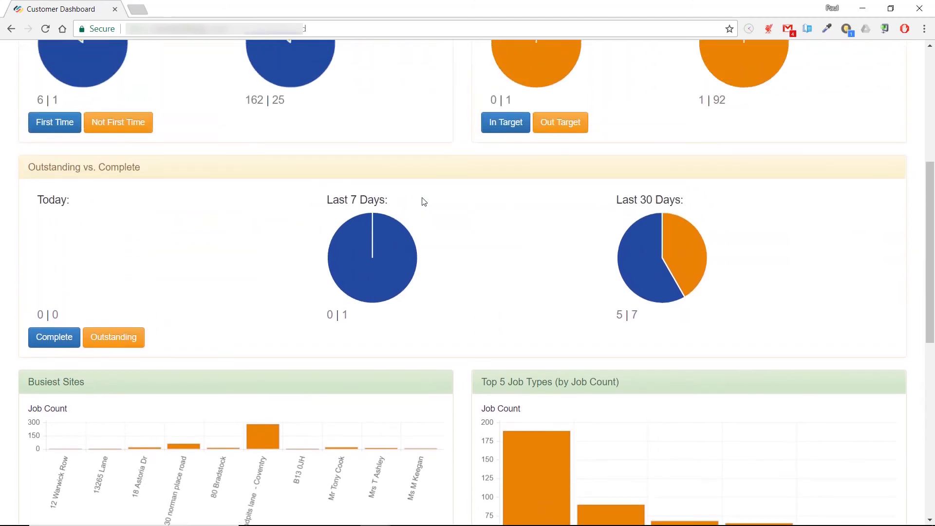
scroll(424, 202, up, 6)
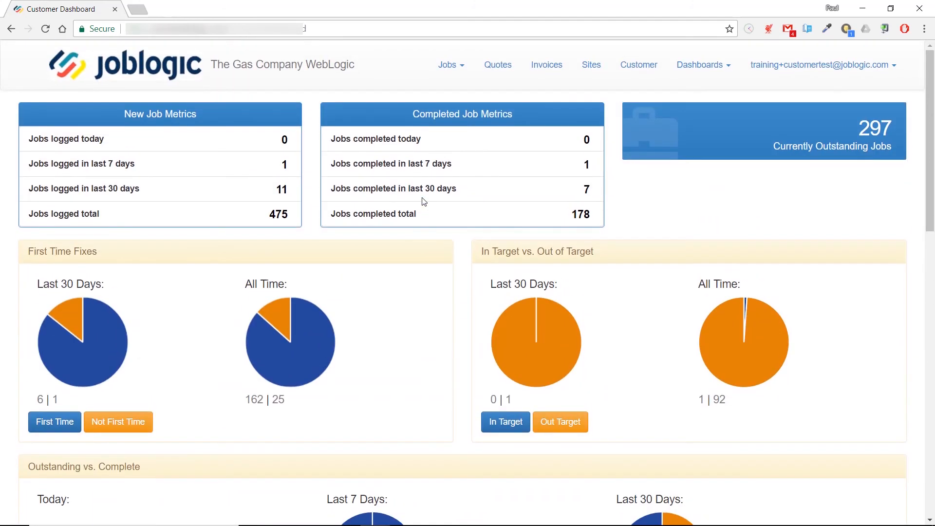
- View the Refcom Log Books page, then the Refcom Leak Checks list for asset ART-FG30 LPG
click(711, 66)
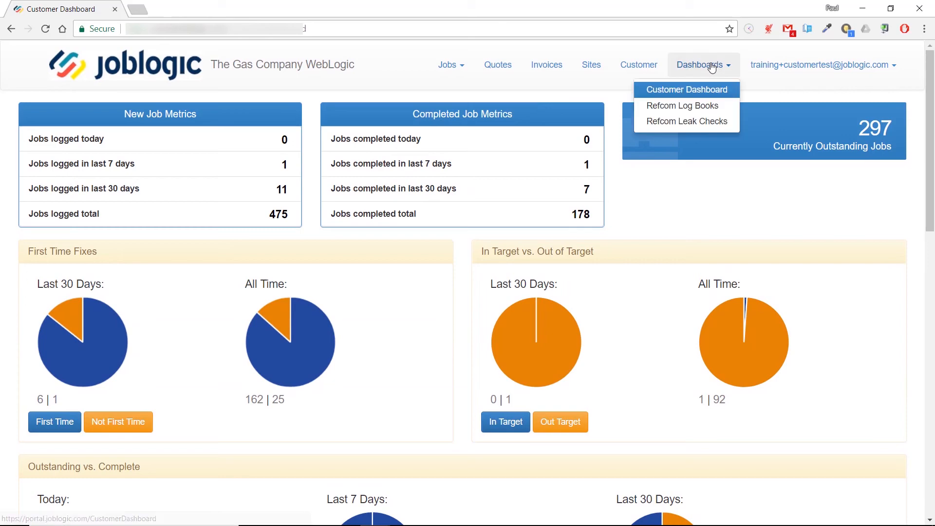
click(691, 108)
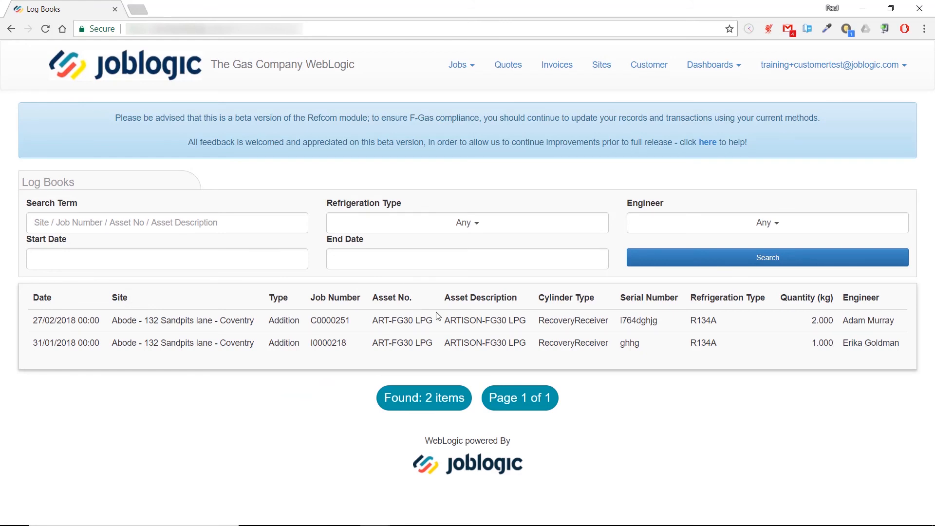
click(705, 71)
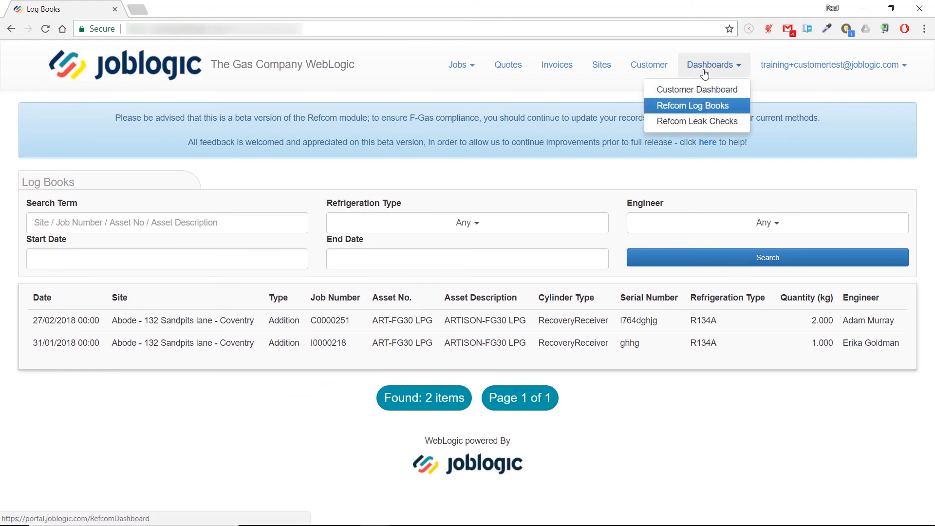
click(700, 123)
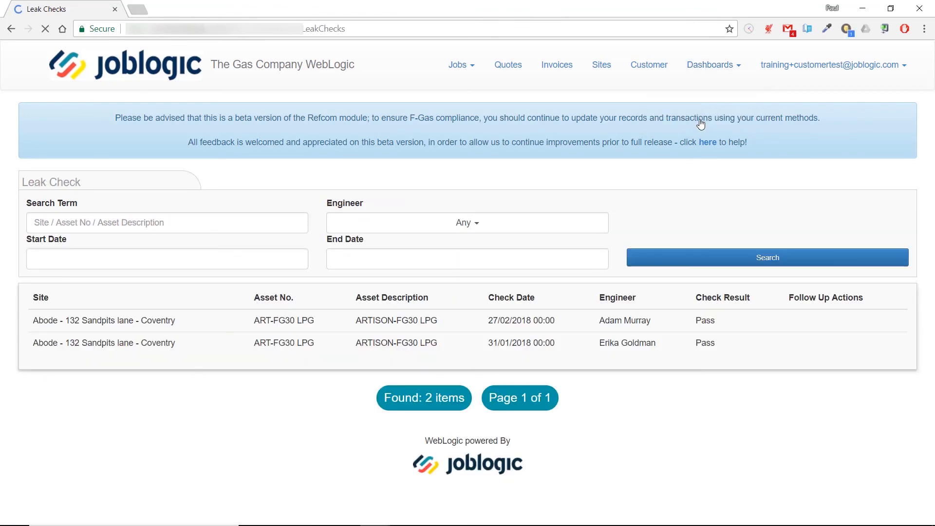